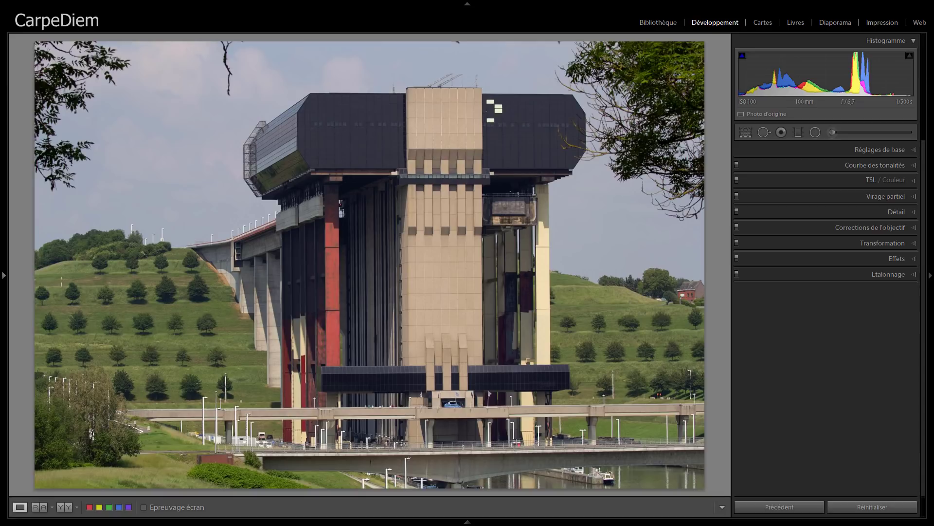
Convert the boat lift photo to black and white with the Noir/blanc treatment, and reset its develop settings
click(828, 379)
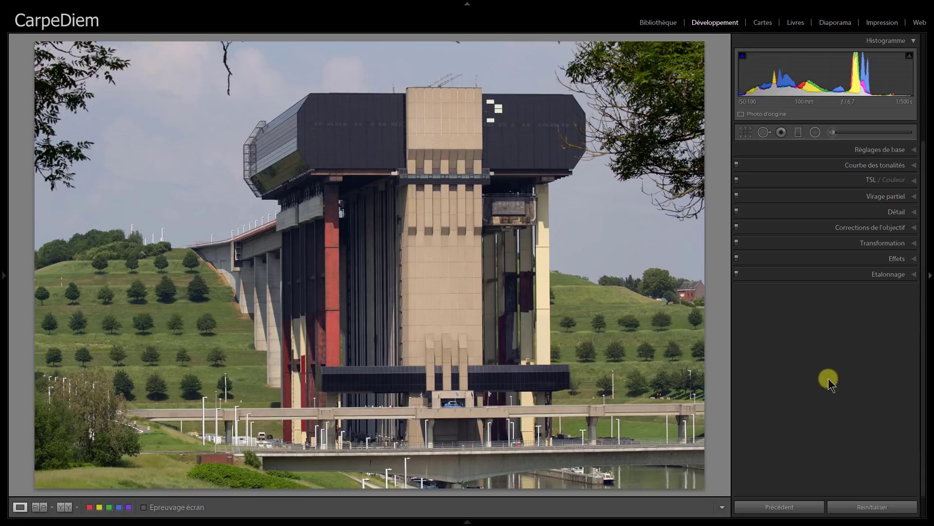
click(917, 148)
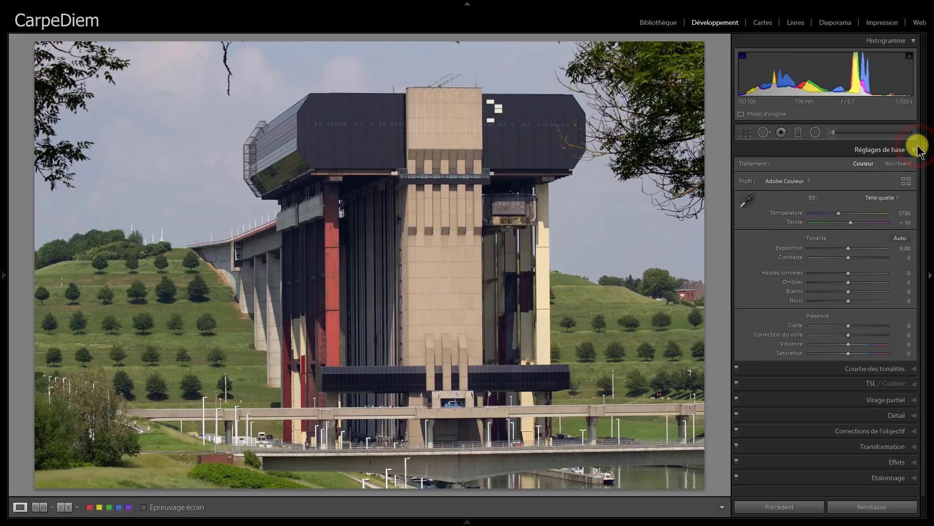
click(895, 164)
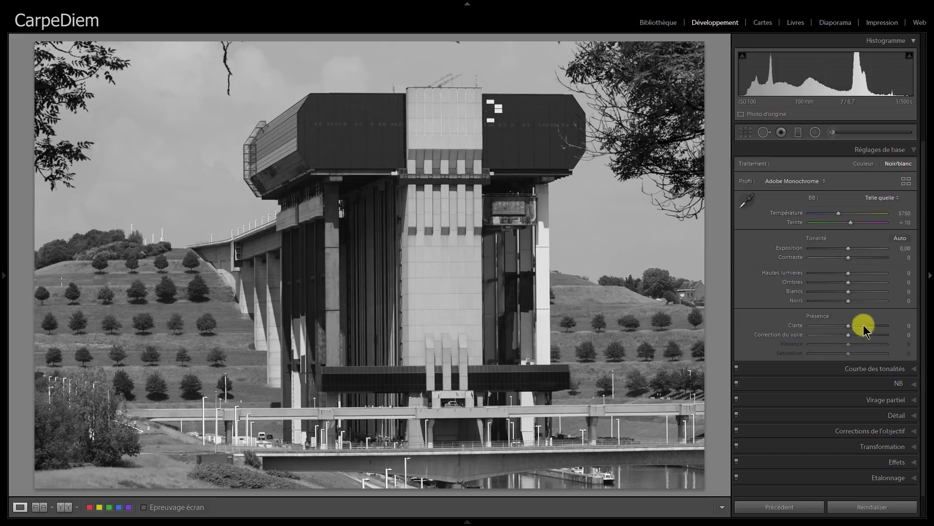
click(851, 505)
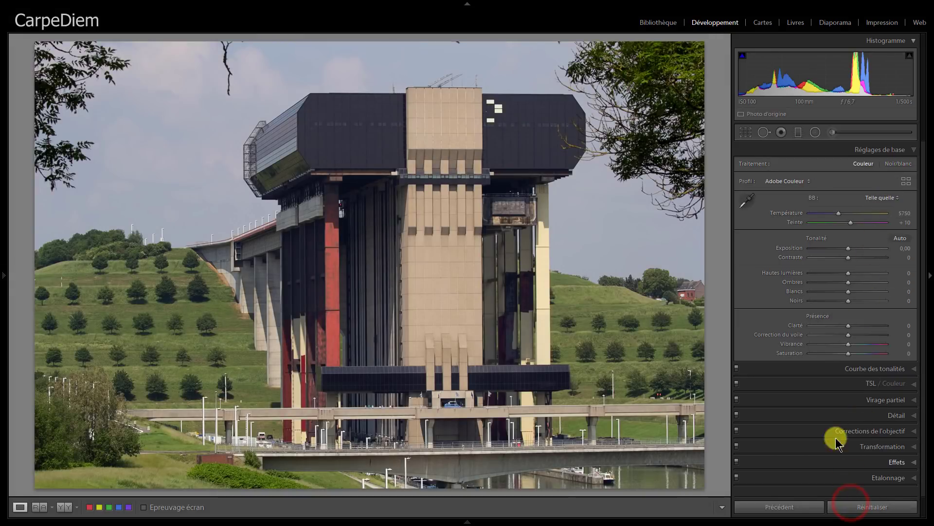
Apply the Adobe Monochrome profile to the photo, and reset its develop settings
click(789, 181)
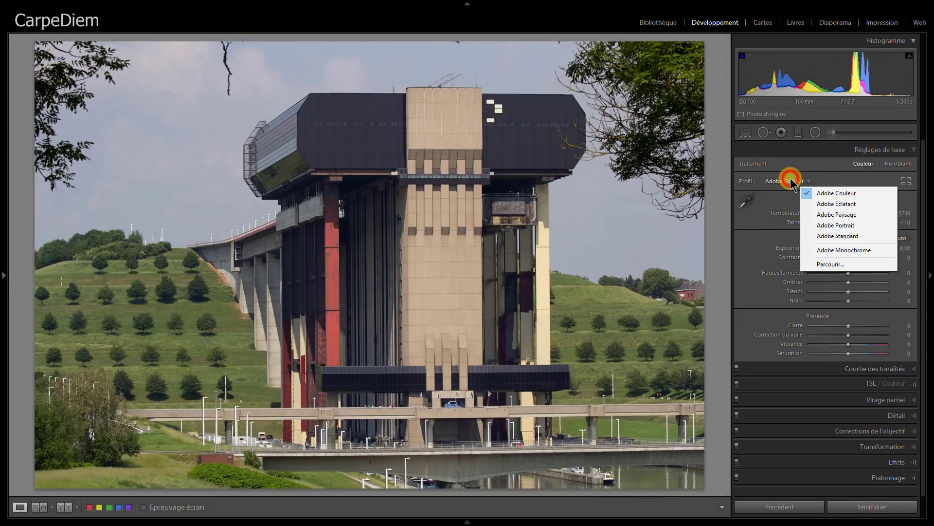
click(826, 250)
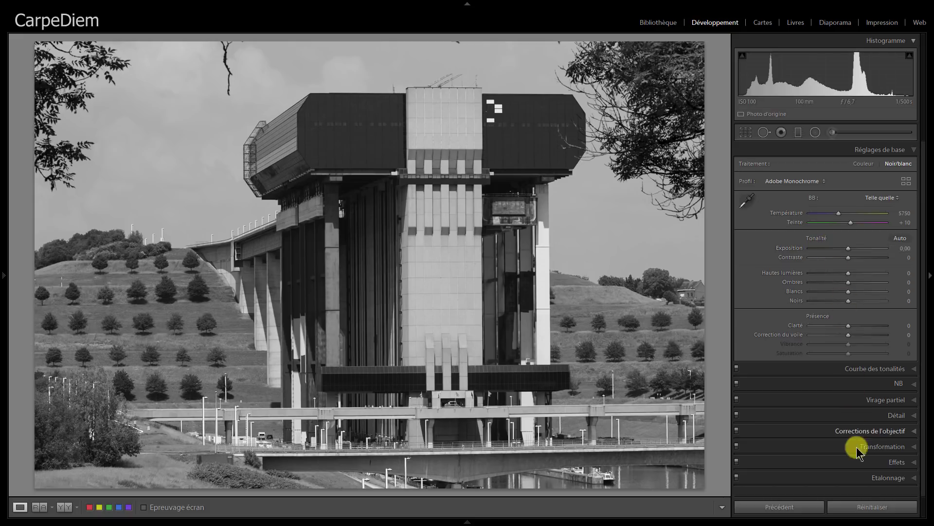
click(860, 507)
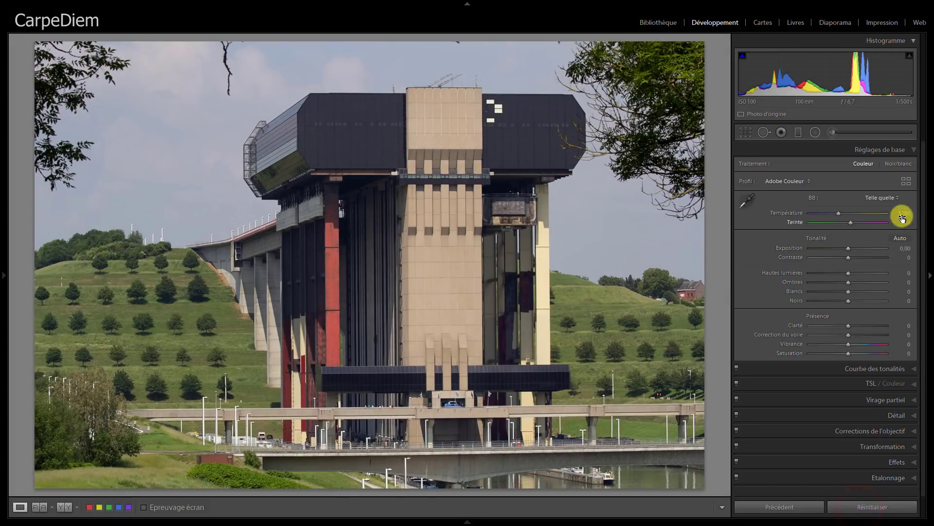
Preview the N&B profiles on the photo in the profile browser, and close it without choosing one
click(907, 183)
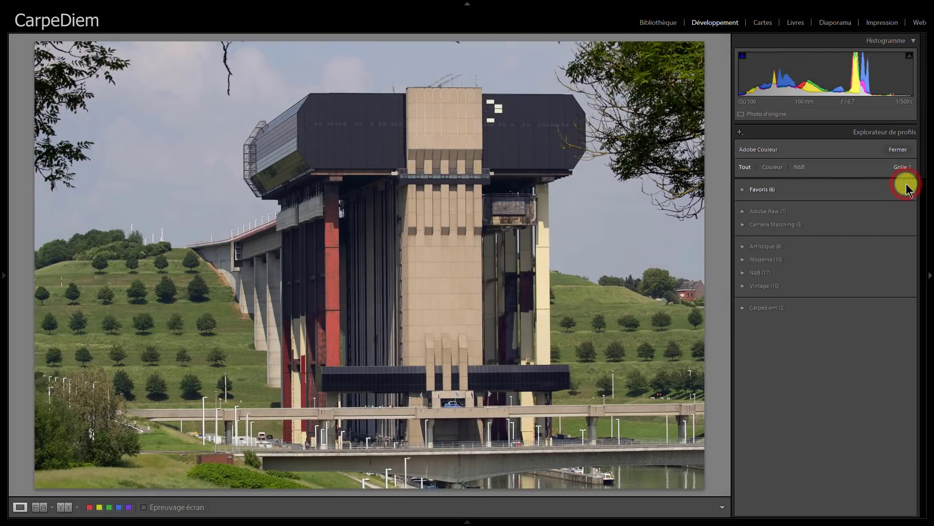
click(741, 273)
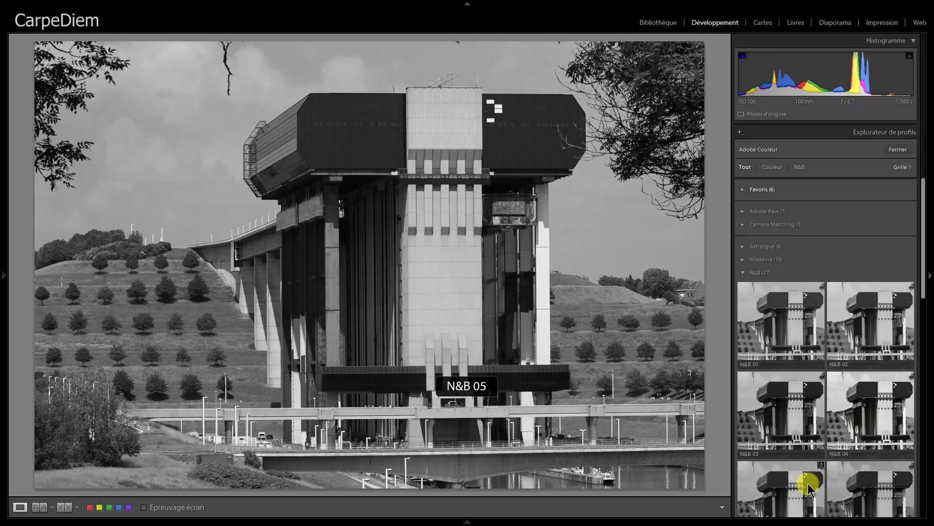
scroll(884, 496, down, 3)
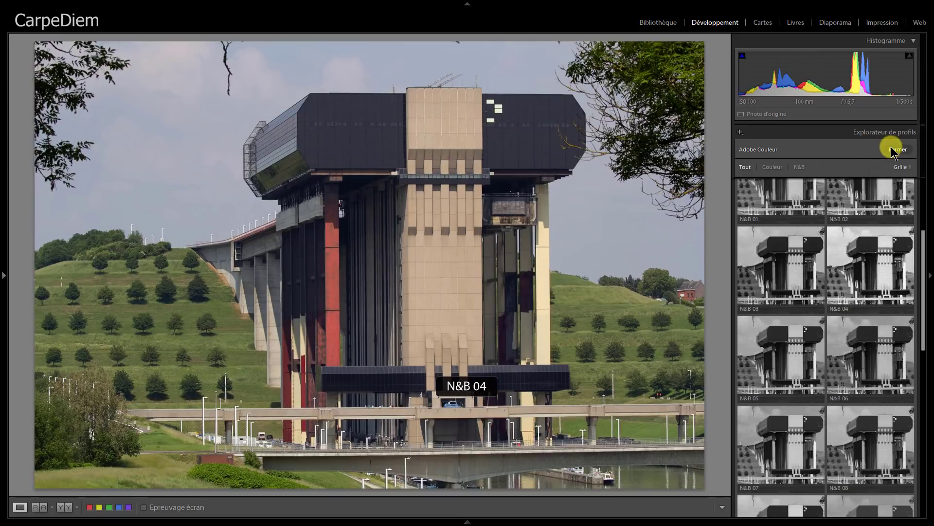
click(894, 150)
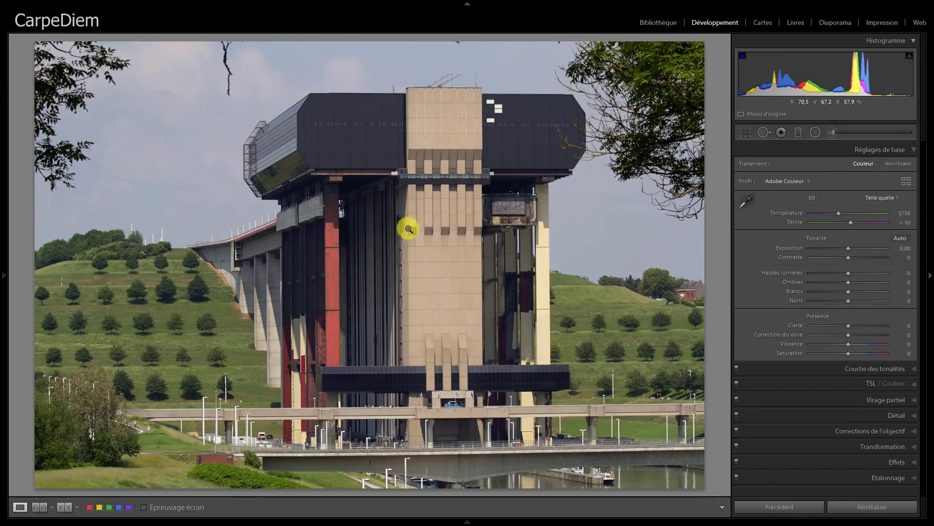
Try the N&B Faible contraste and N&B Poinçon presets on the photo, and reset its develop settings
mouse_move(7, 280)
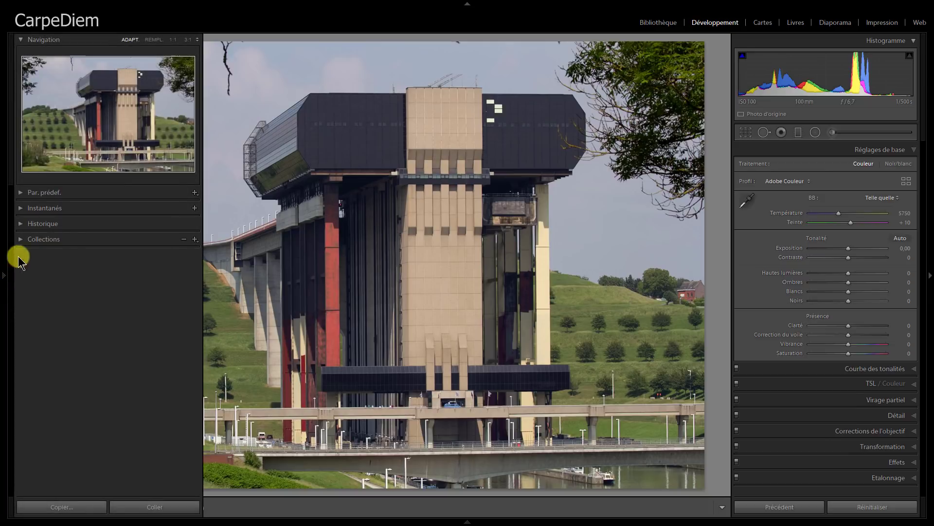
click(21, 193)
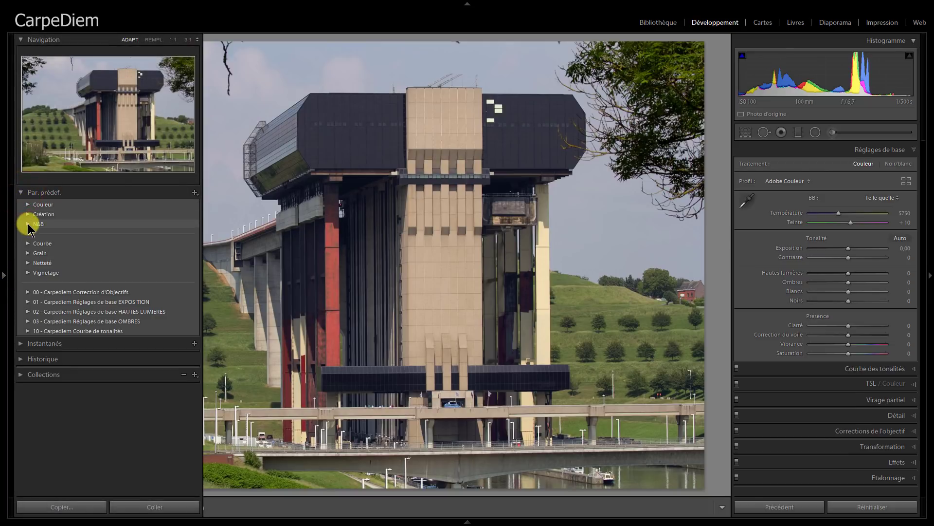
click(28, 224)
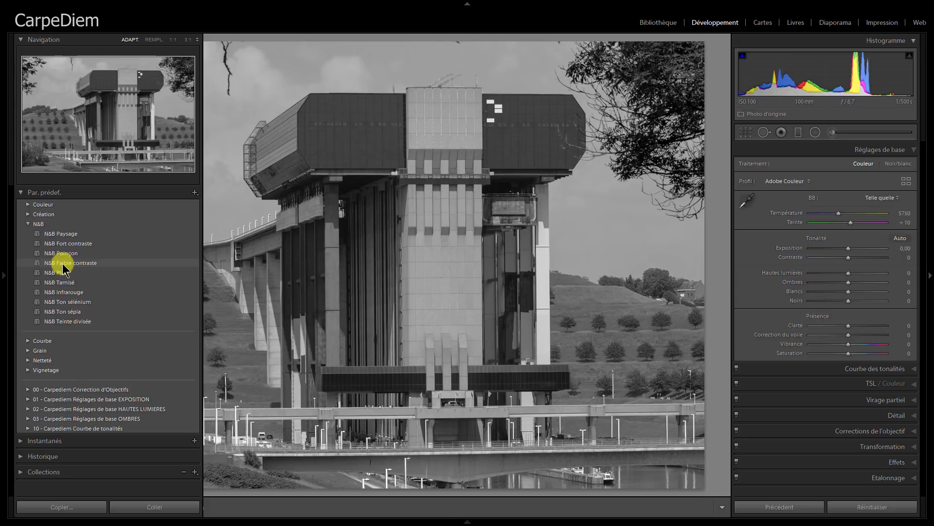
click(63, 265)
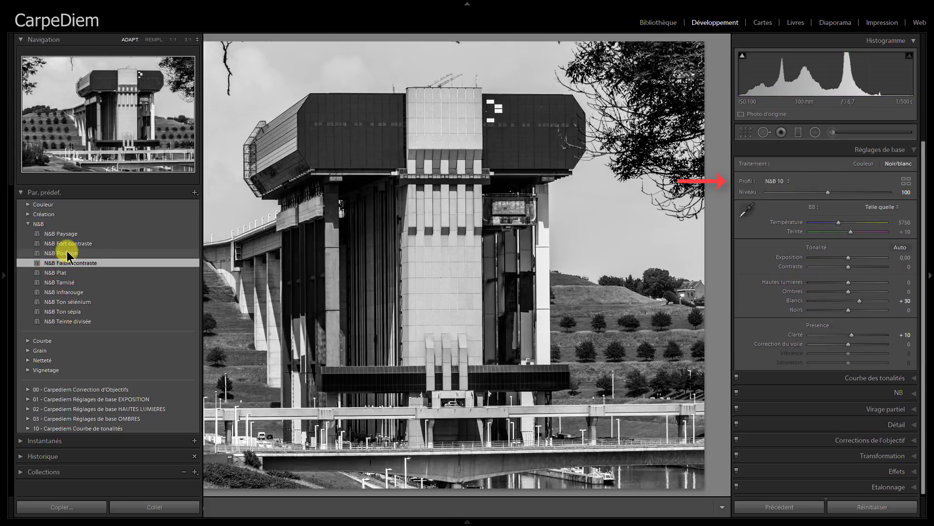
click(69, 254)
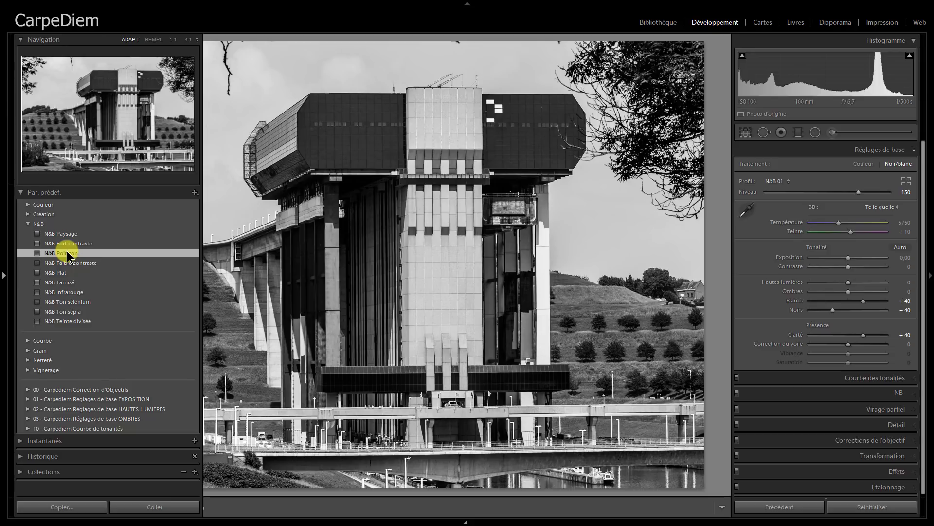
key(F7)
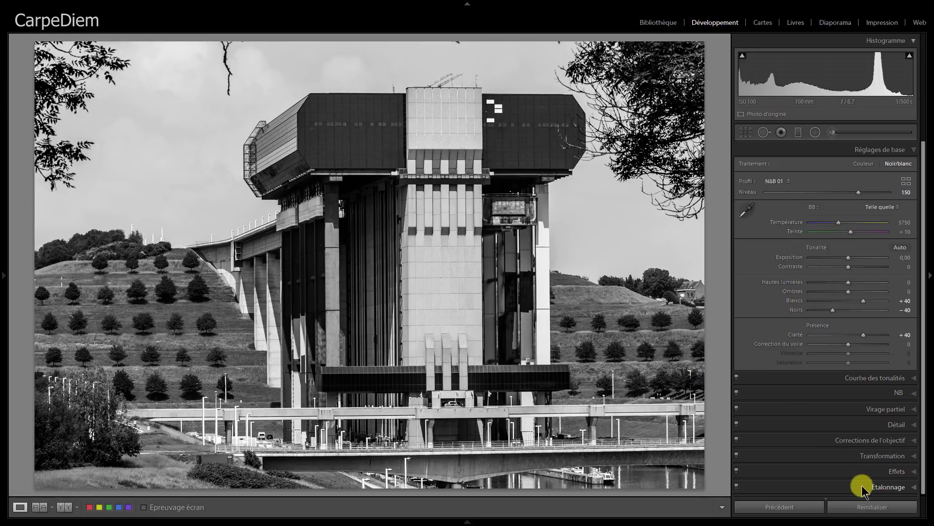
click(868, 507)
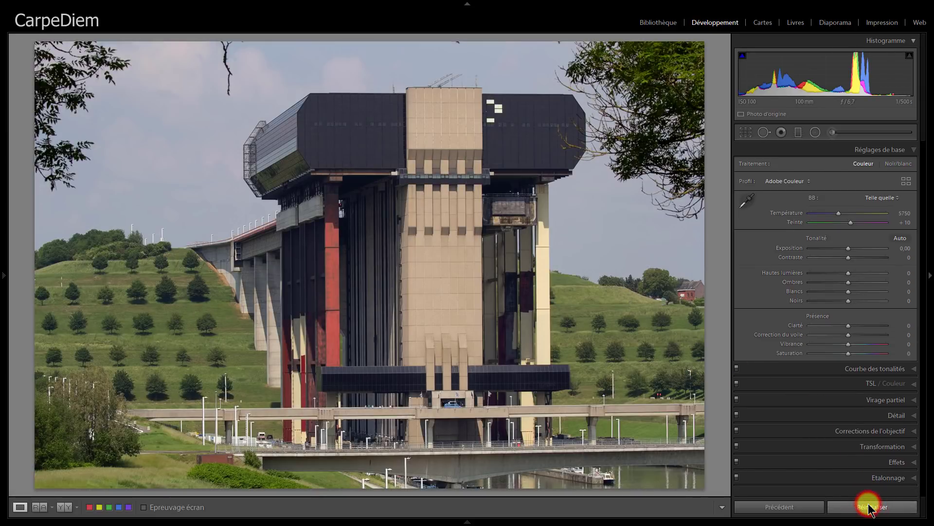
Desaturate all eight TSL colours from Rouge to Magenta to -100, and reset the photo's develop settings
click(916, 384)
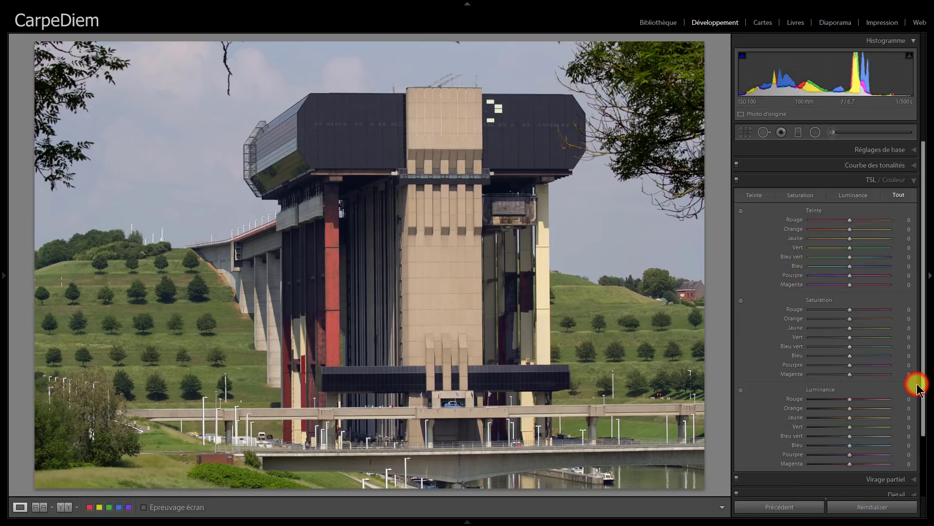
click(807, 309)
click(808, 318)
click(810, 327)
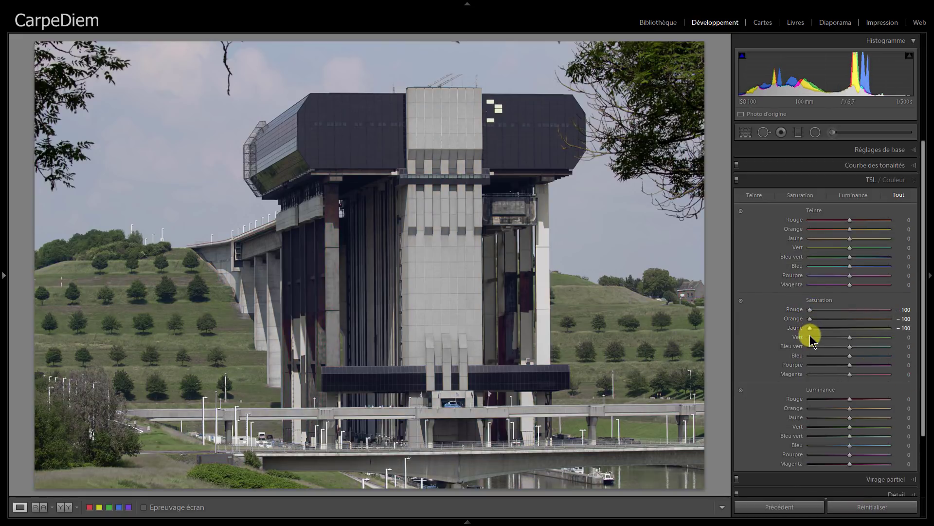
click(810, 337)
click(810, 346)
click(810, 356)
click(810, 364)
click(810, 374)
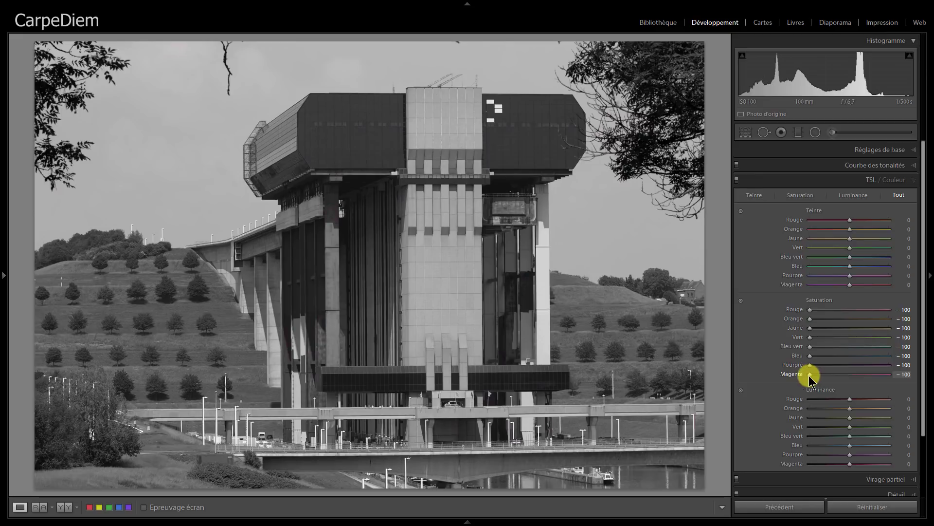
click(864, 507)
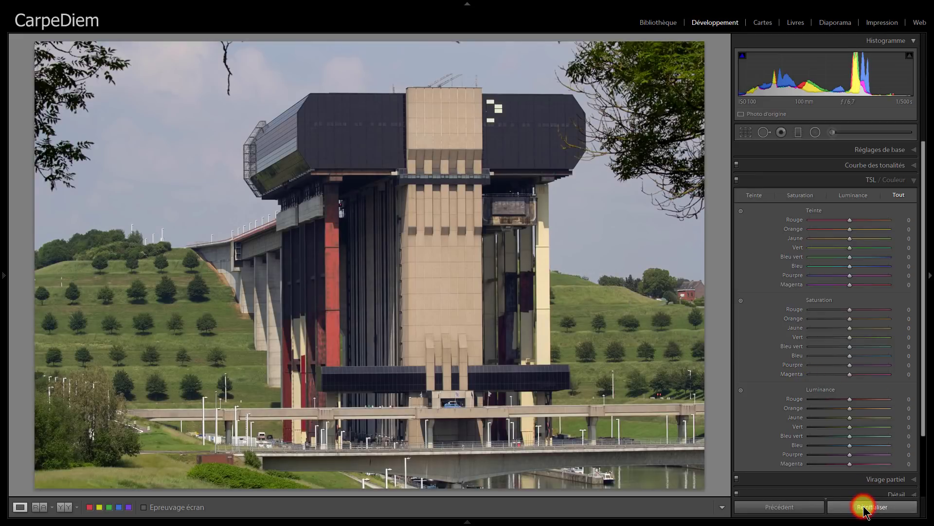
Set the photo's overall Saturation to -100 in the basic adjustments, and reset its develop settings
click(879, 152)
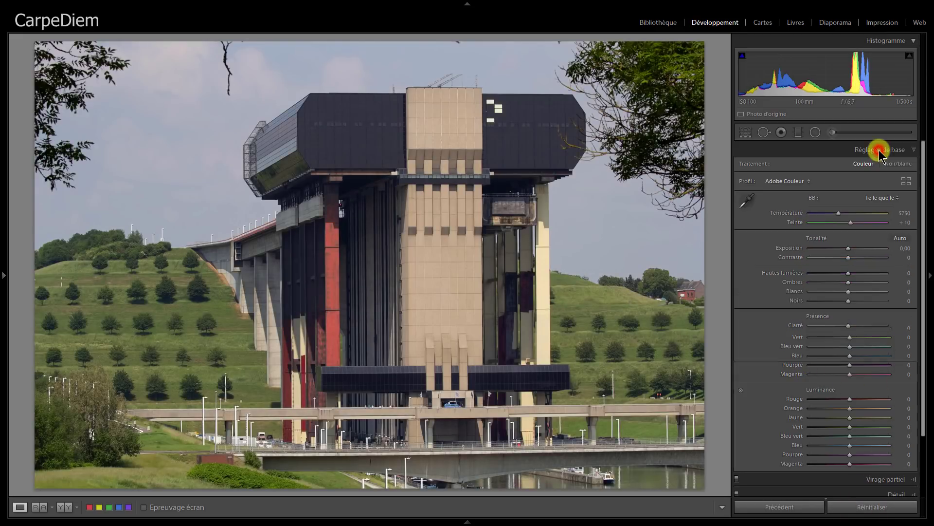
drag(847, 352, 809, 355)
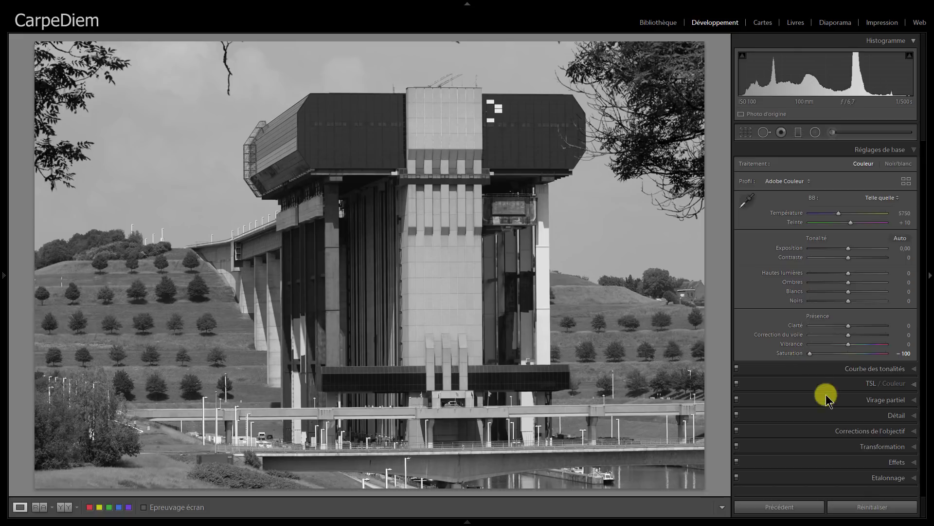
click(862, 507)
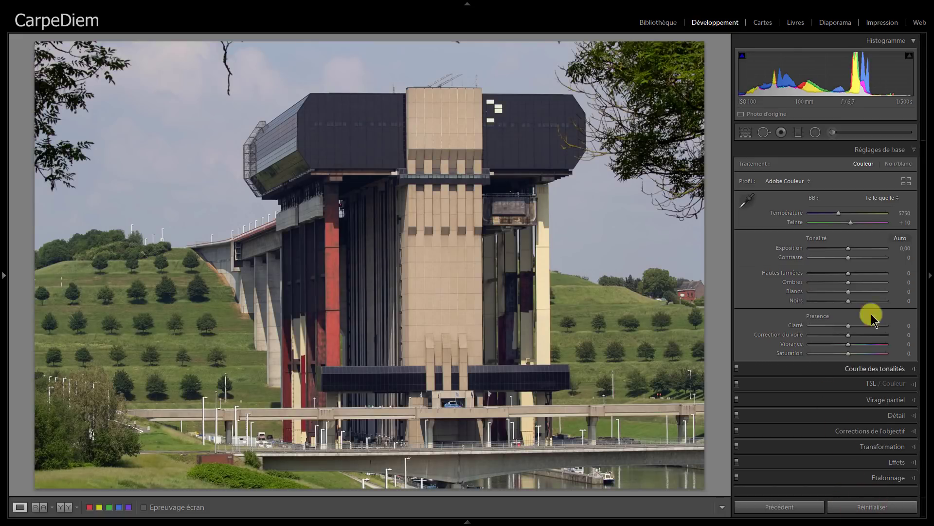
Compare the black-and-white and colour versions of the boat lift photo and of the old machinery photo
click(897, 164)
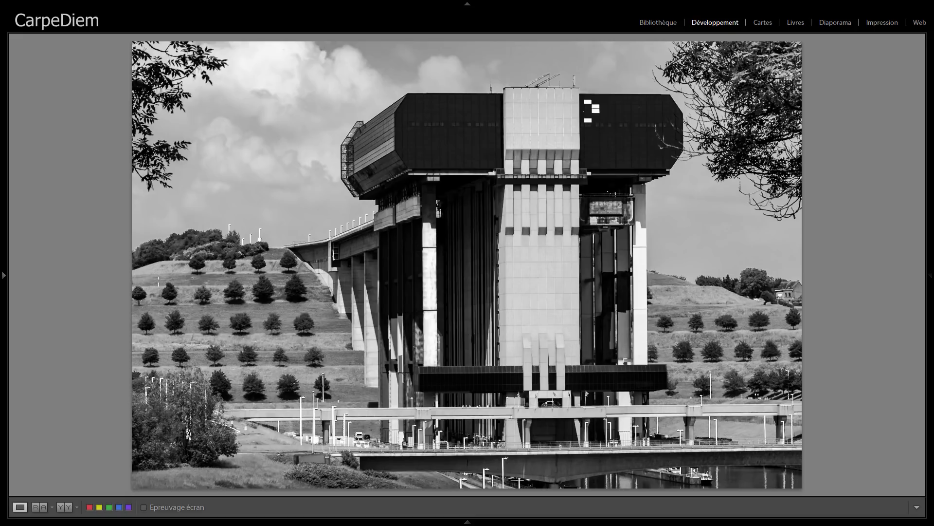
key(v)
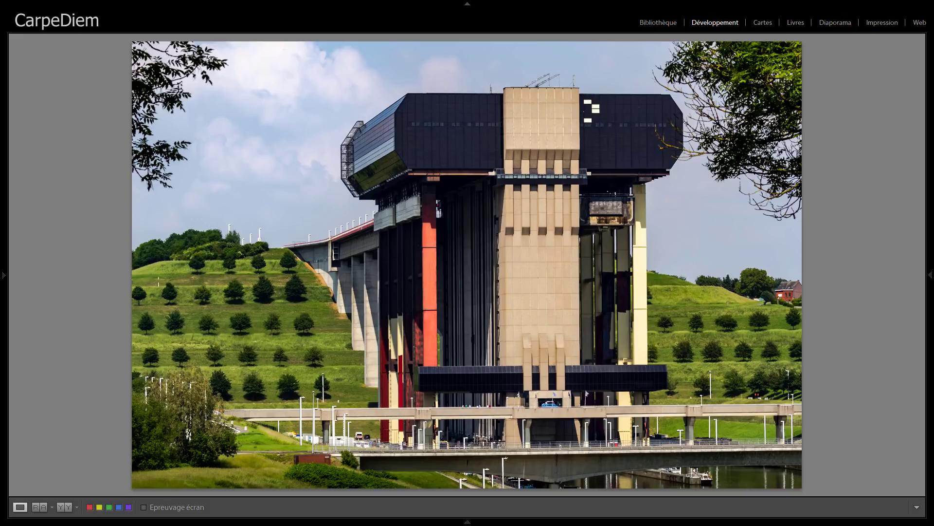
key(Right)
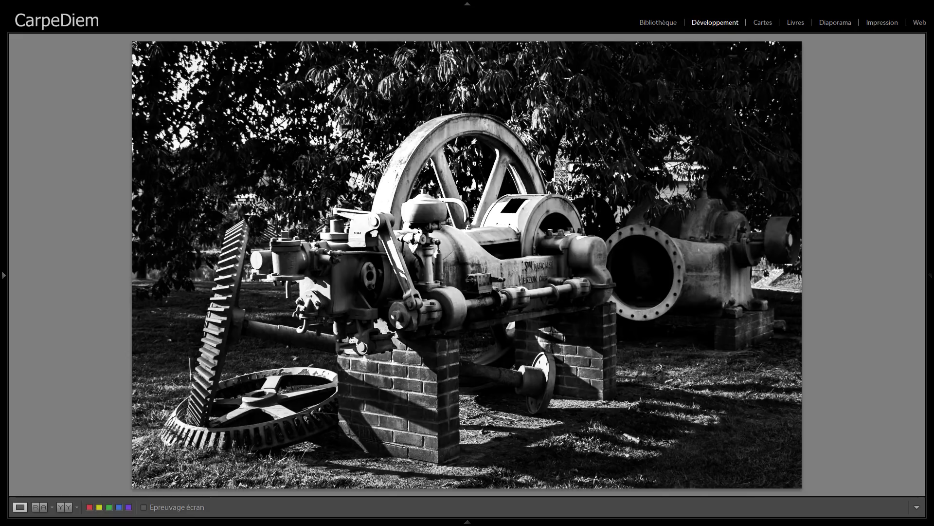
key(Right)
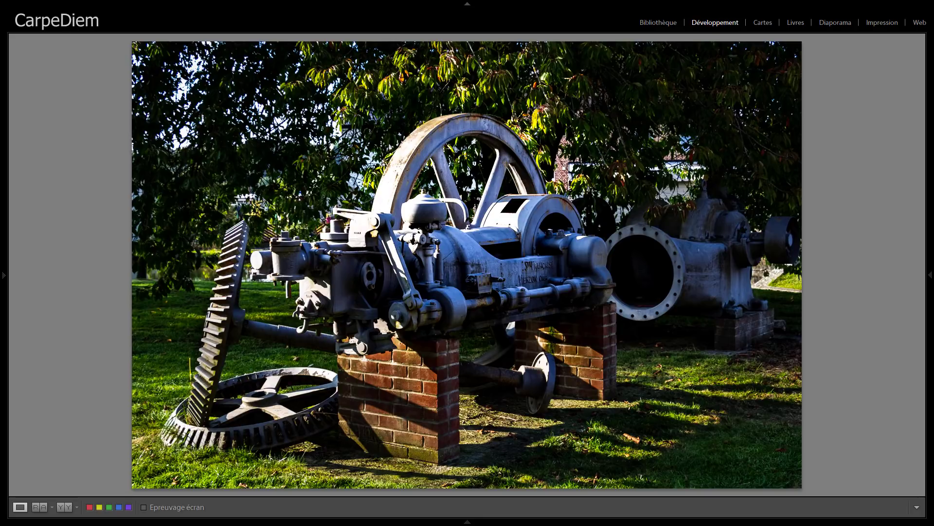
key(Left)
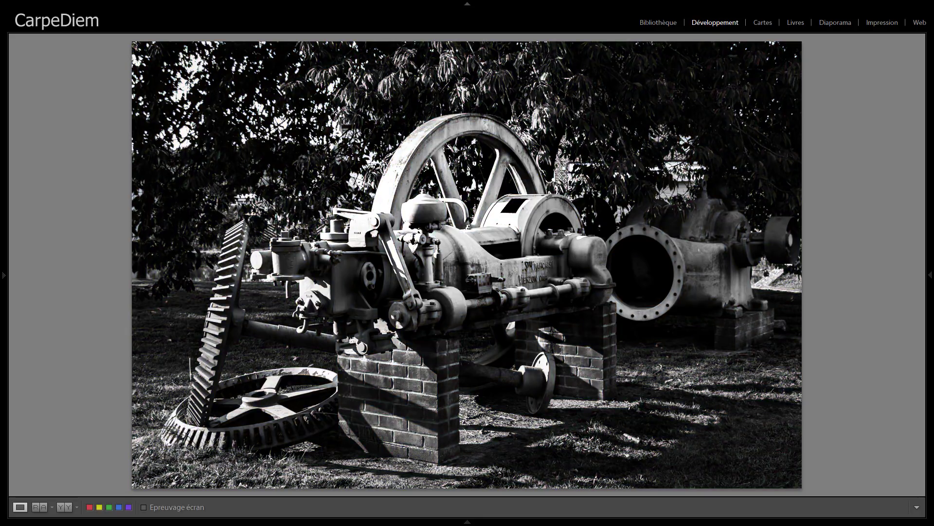
Convert the boat lift photo to Noir/blanc and set Exposition to +0,16, Hautes lumières to -54, Ombres to +36 and Blancs to +40
click(897, 164)
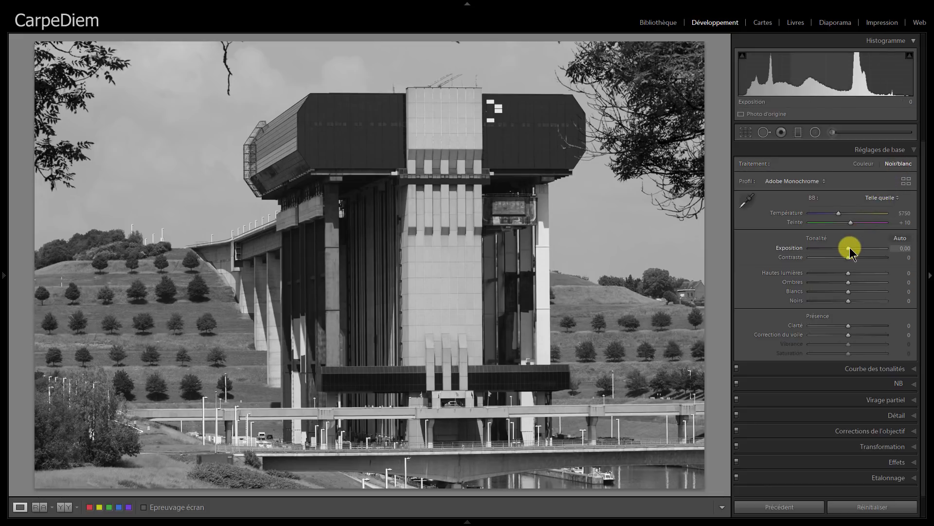
mouse_move(849, 247)
mouse_down()
mouse_move(835, 247)
mouse_move(850, 245)
mouse_up()
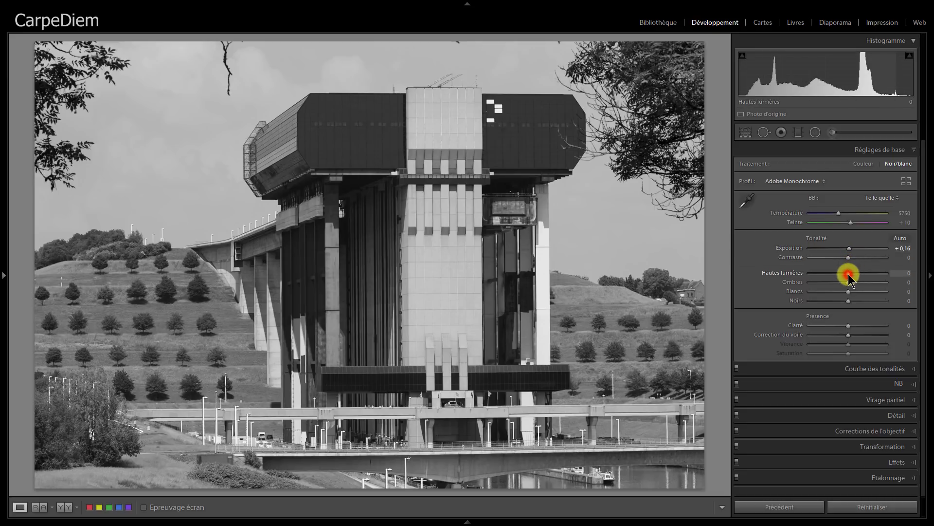
drag(849, 274, 828, 275)
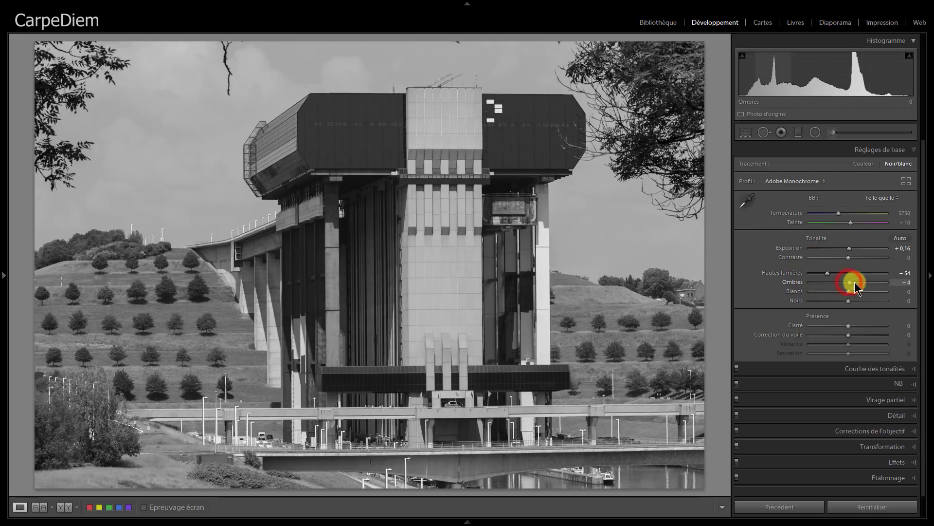
mouse_move(854, 282)
mouse_down()
mouse_move(886, 280)
mouse_move(855, 281)
mouse_move(871, 279)
mouse_move(863, 279)
mouse_up()
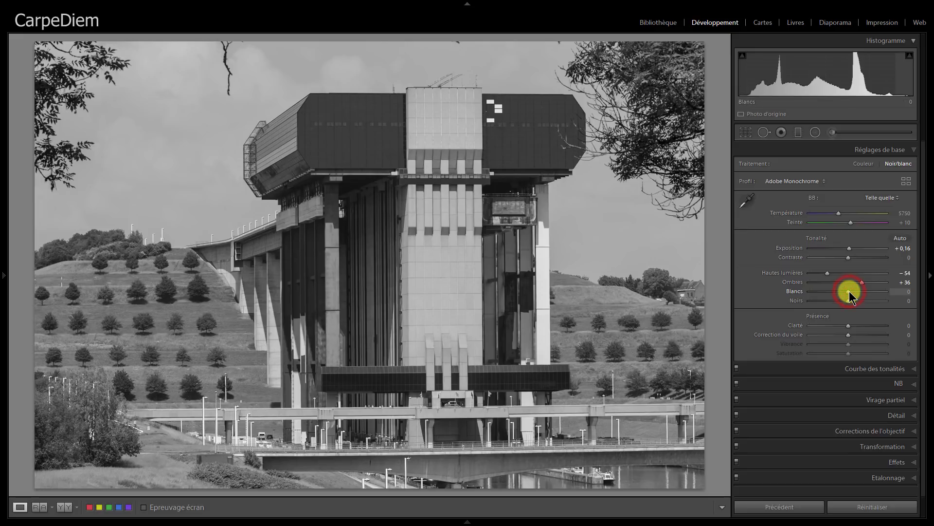
drag(849, 291, 865, 296)
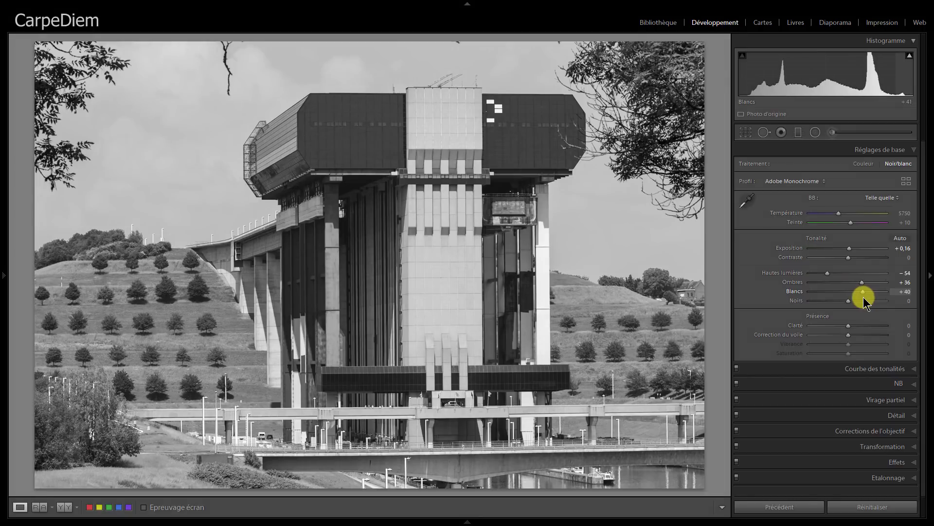
Set Noirs to -36, Contraste to +31, Clarté to +31 and Correction du voile to +6 for the boat lift photo
click(850, 302)
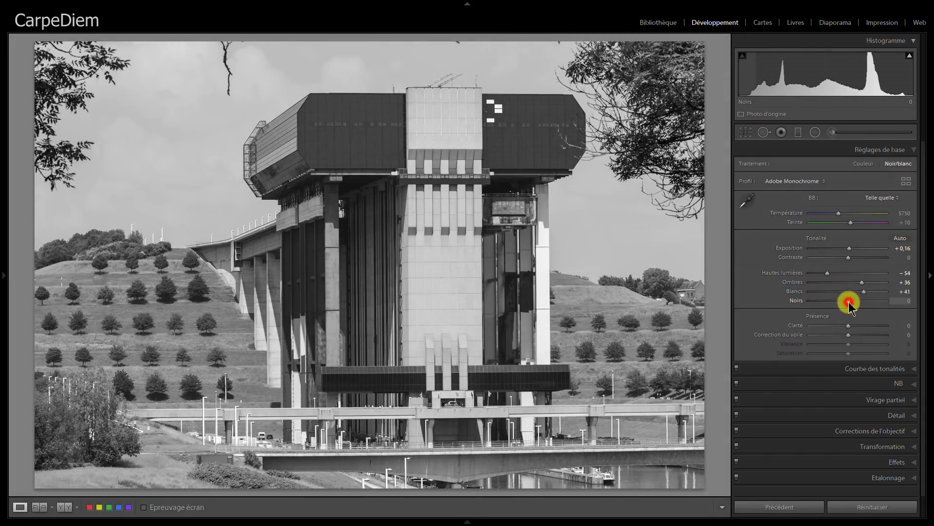
mouse_move(849, 303)
mouse_down()
mouse_move(811, 303)
mouse_move(835, 299)
mouse_up()
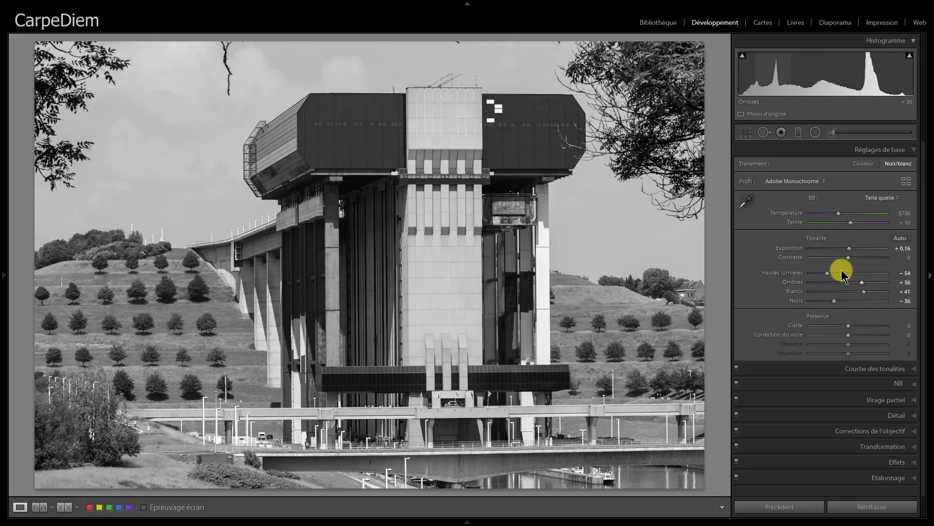
mouse_move(848, 258)
mouse_down()
mouse_move(881, 257)
mouse_move(808, 258)
mouse_move(857, 261)
mouse_up()
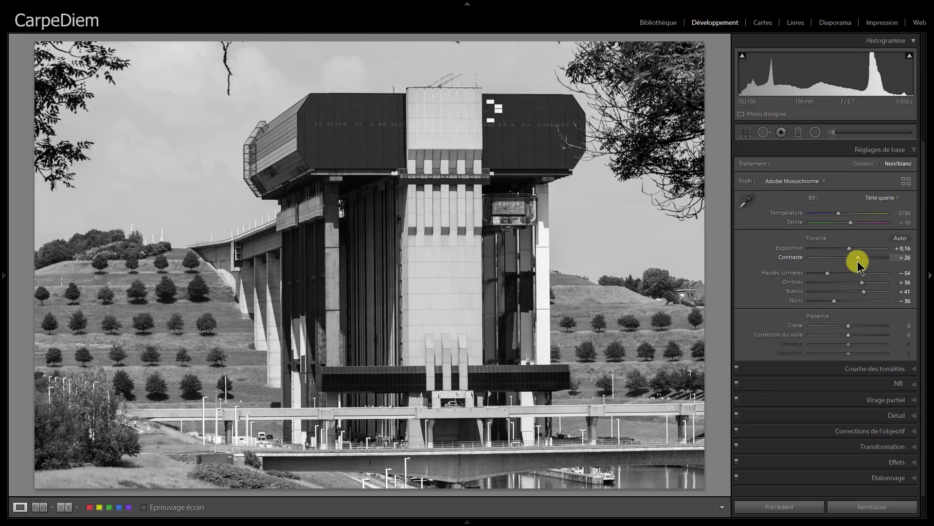
drag(858, 261, 860, 262)
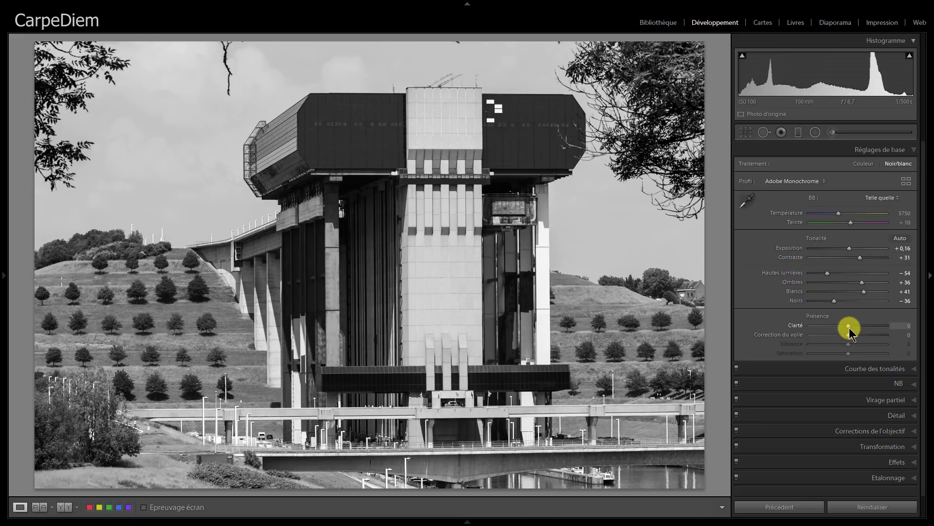
mouse_move(850, 330)
mouse_down()
mouse_move(872, 330)
mouse_move(861, 330)
mouse_up()
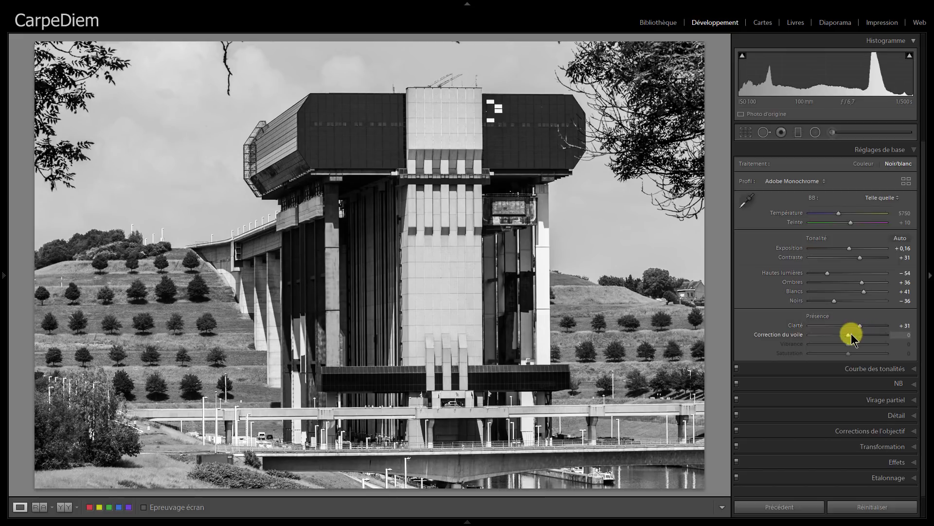
mouse_move(848, 335)
mouse_down()
mouse_move(860, 334)
mouse_move(835, 335)
mouse_move(851, 337)
mouse_up()
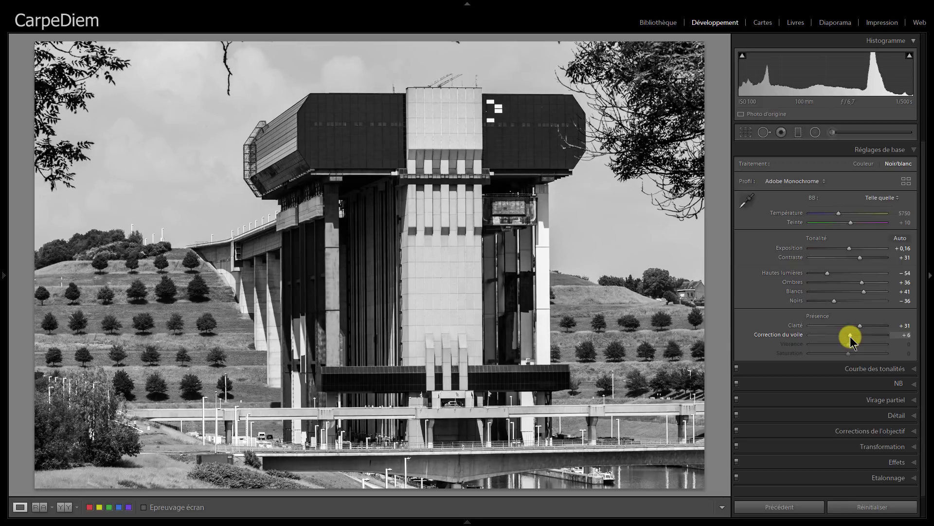
Compare the adjusted boat lift photo with its version before the adjustments
key(backslash)
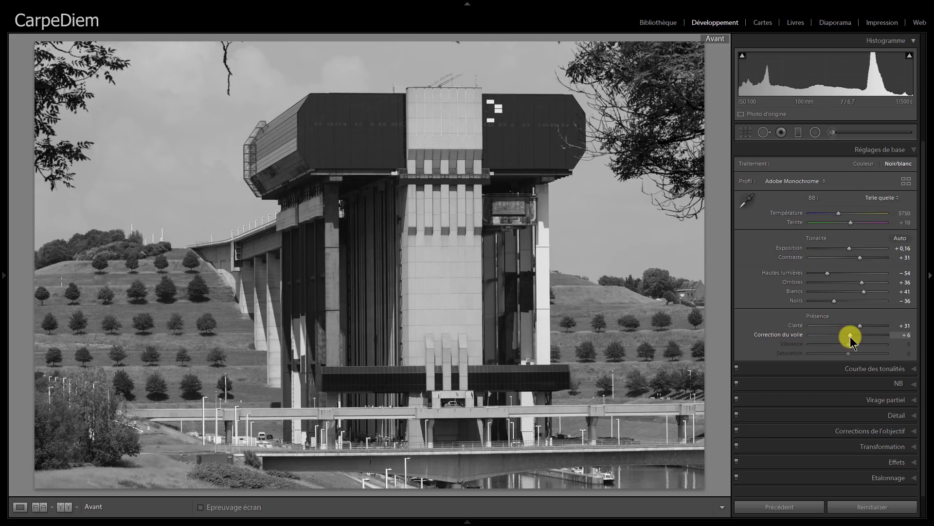
key(backslash)
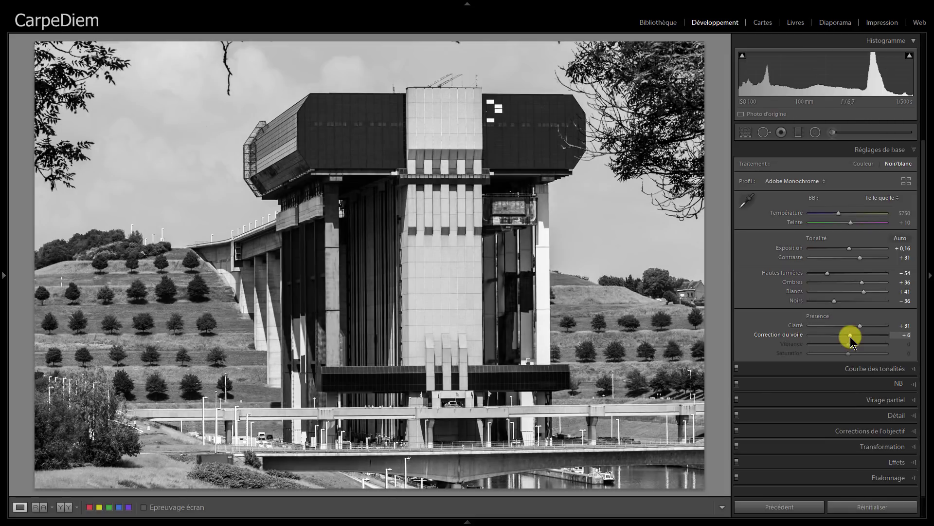
key(y)
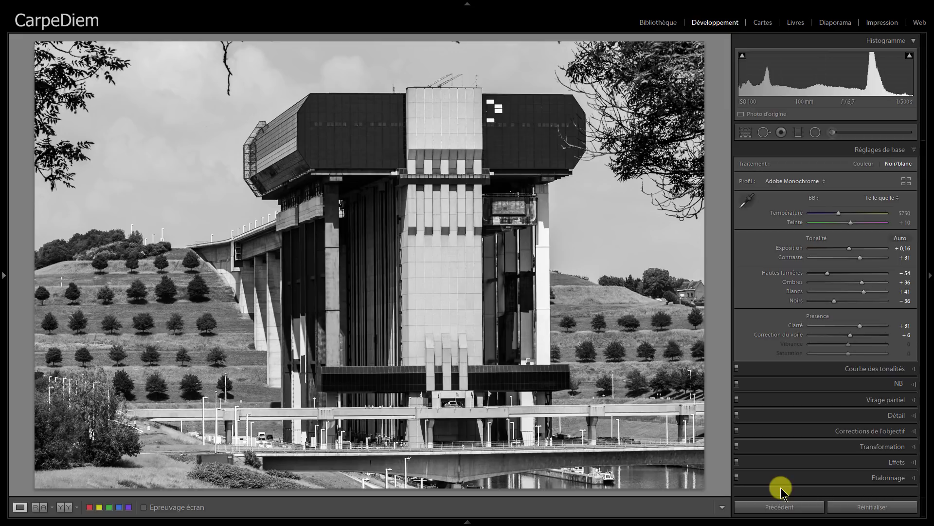
Reset the boat lift photo's develop settings and convert it to Noir/blanc again
click(865, 369)
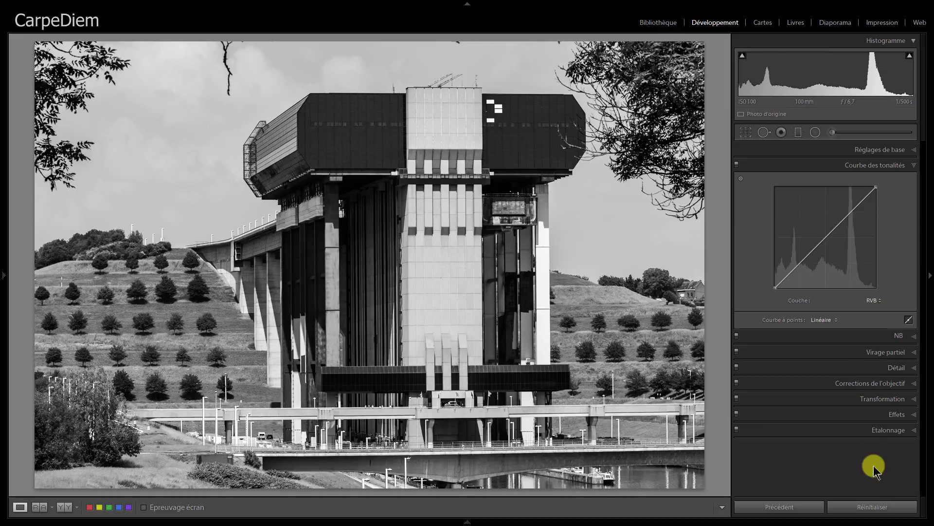
click(873, 507)
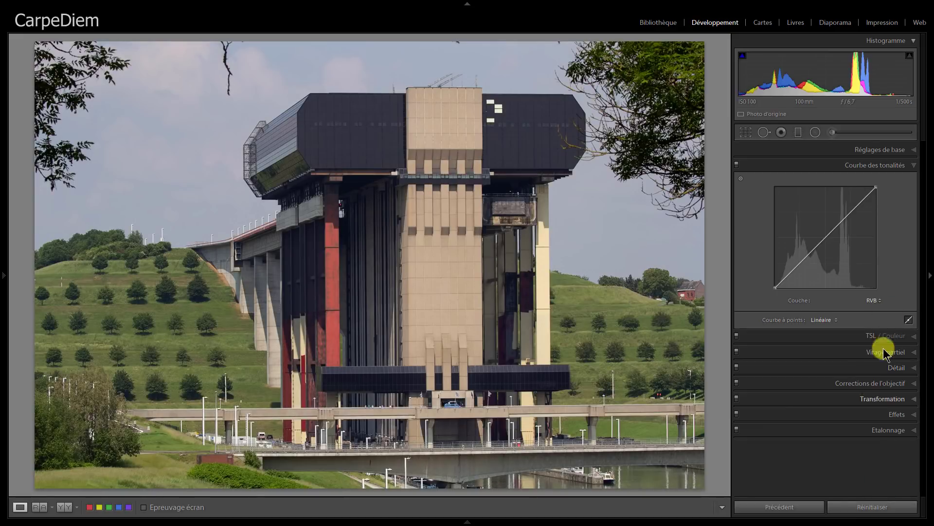
click(882, 149)
click(895, 163)
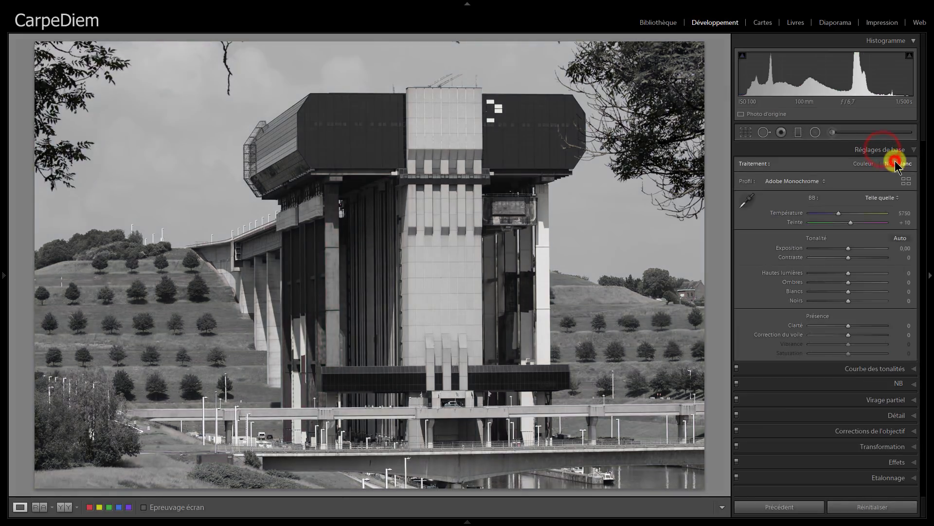
Move the tone curve's black point and white point inward to raise the contrast, and flatten the curve again
click(871, 369)
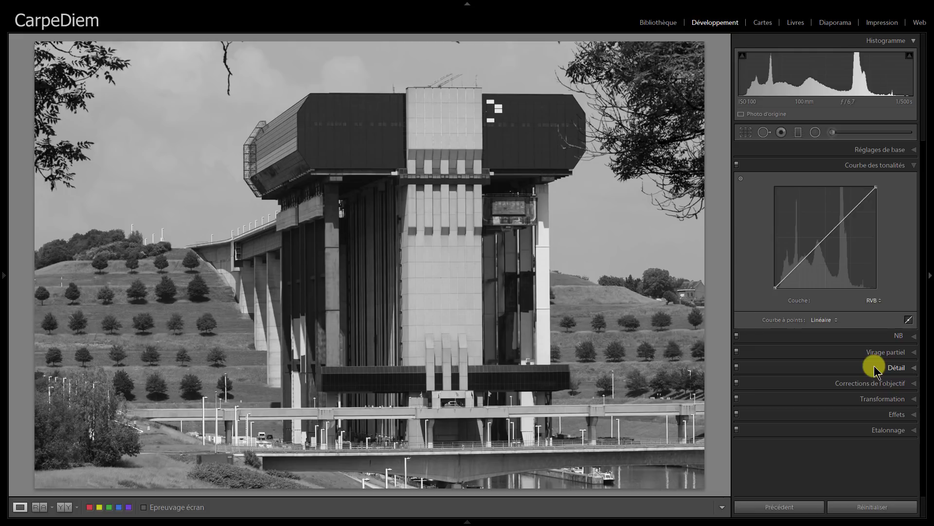
click(774, 288)
drag(773, 288, 778, 287)
click(876, 186)
drag(876, 185, 866, 187)
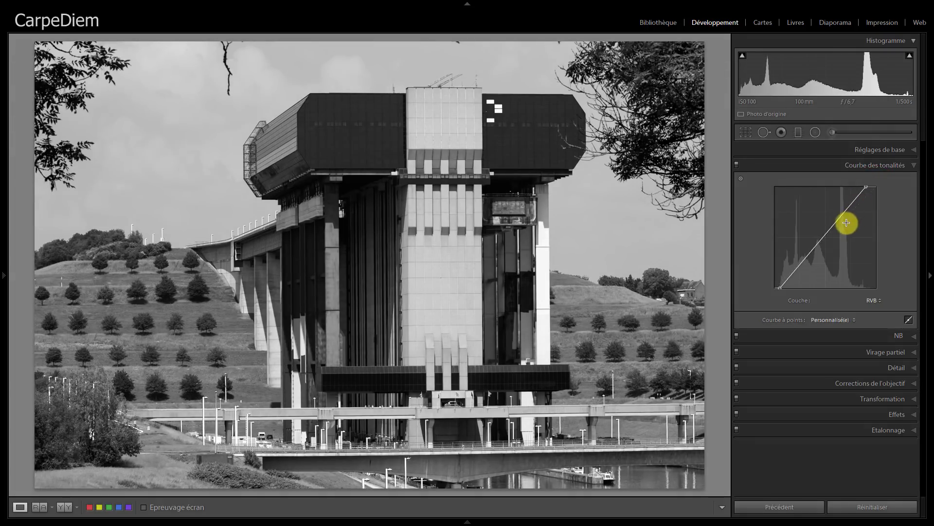
right_click(829, 236)
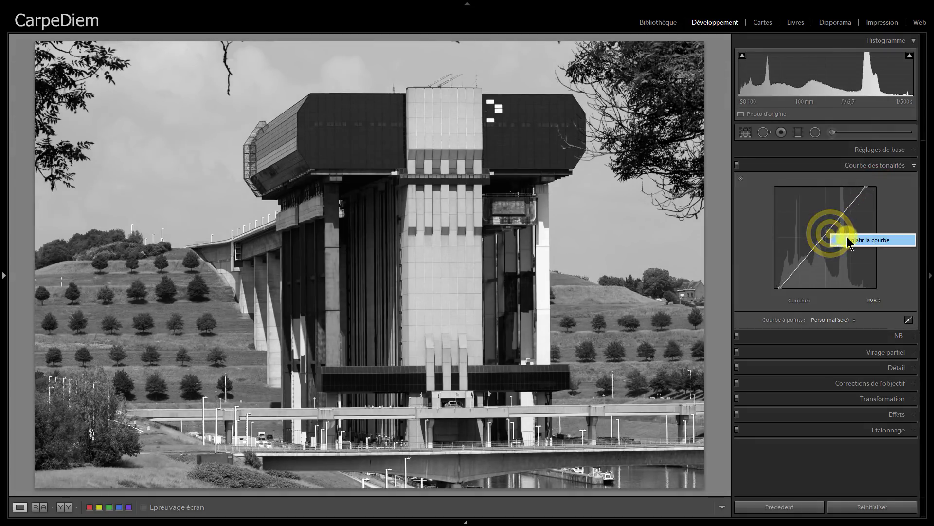
click(847, 240)
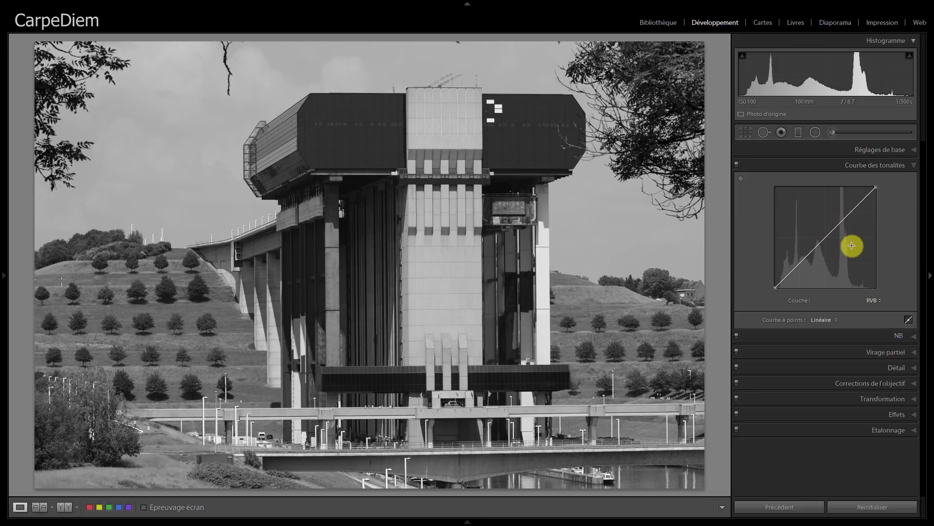
Try the point curve presets Contraste moyen and Contraste fort on the photo, and flatten the curve again
click(824, 320)
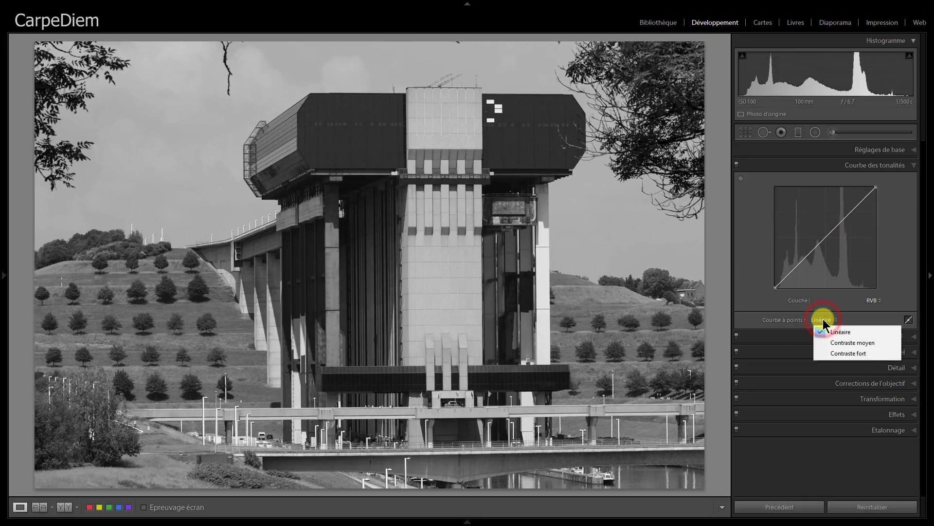
click(843, 342)
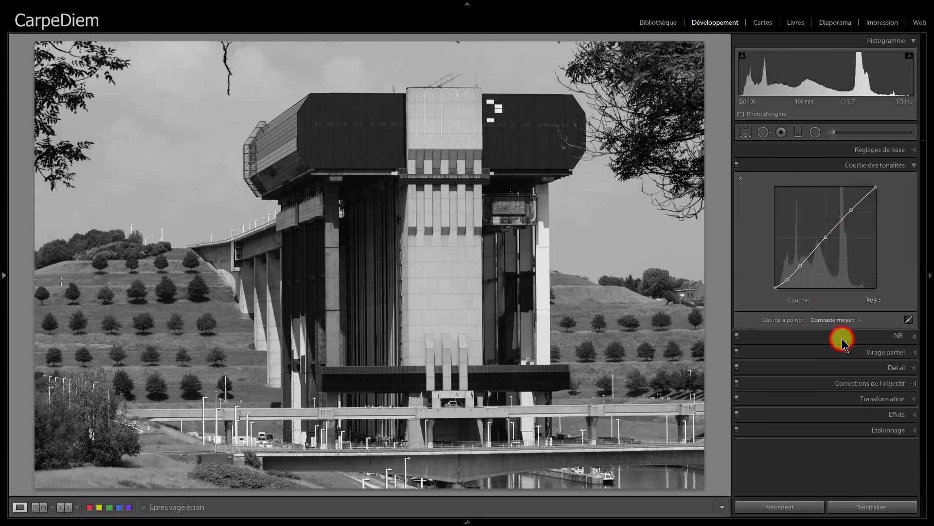
click(838, 320)
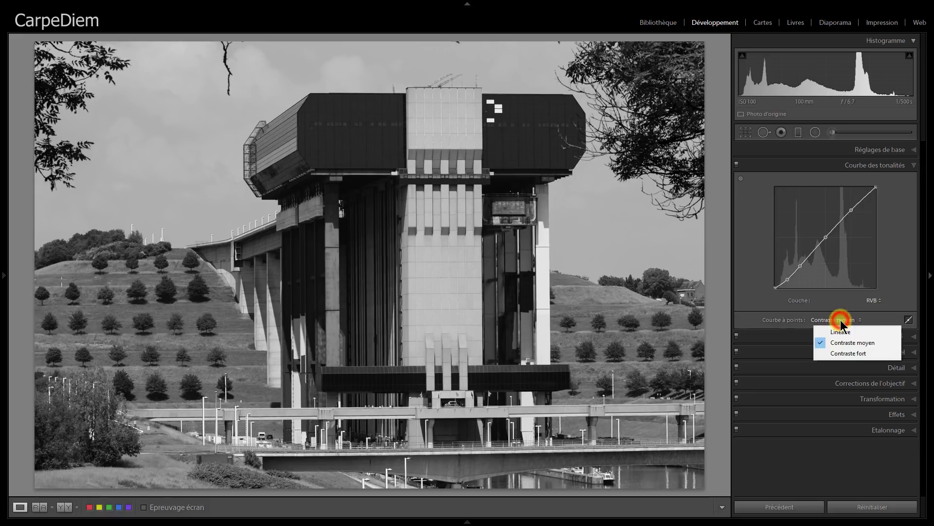
click(844, 351)
right_click(825, 238)
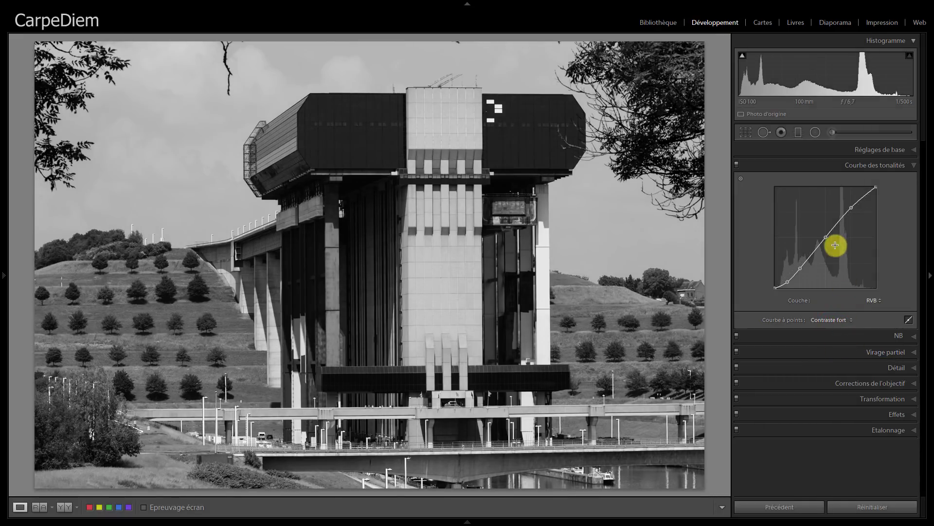
click(833, 263)
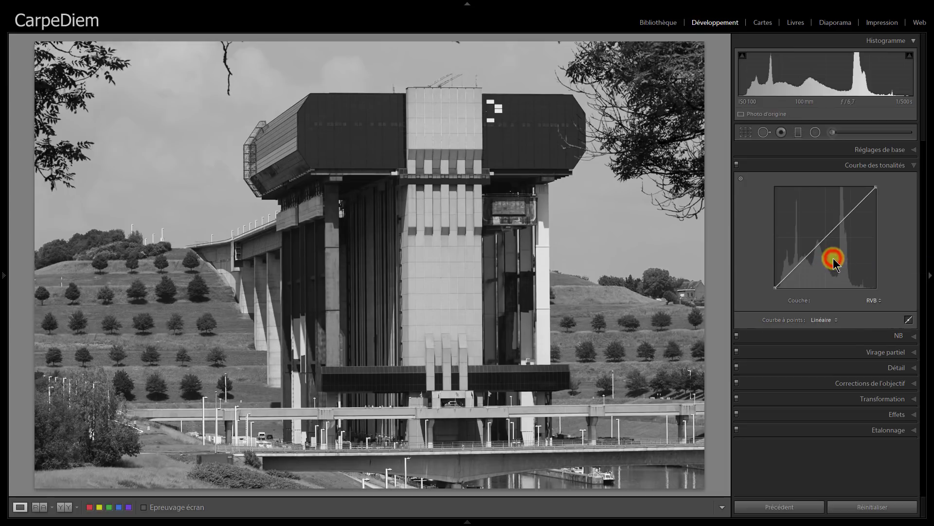
Raise the tone curve in the shadows and, separately, in the highlights to lighten the photo, flattening the curve after each
mouse_move(796, 266)
mouse_down()
mouse_move(797, 275)
mouse_move(791, 263)
mouse_up()
right_click(791, 263)
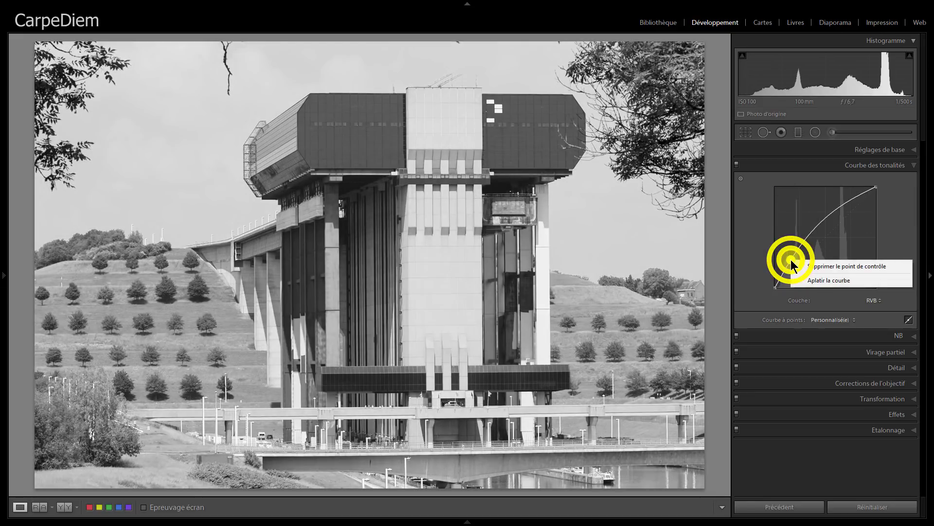
click(814, 278)
mouse_move(857, 206)
mouse_down()
mouse_move(858, 217)
mouse_move(853, 203)
mouse_up()
right_click(852, 201)
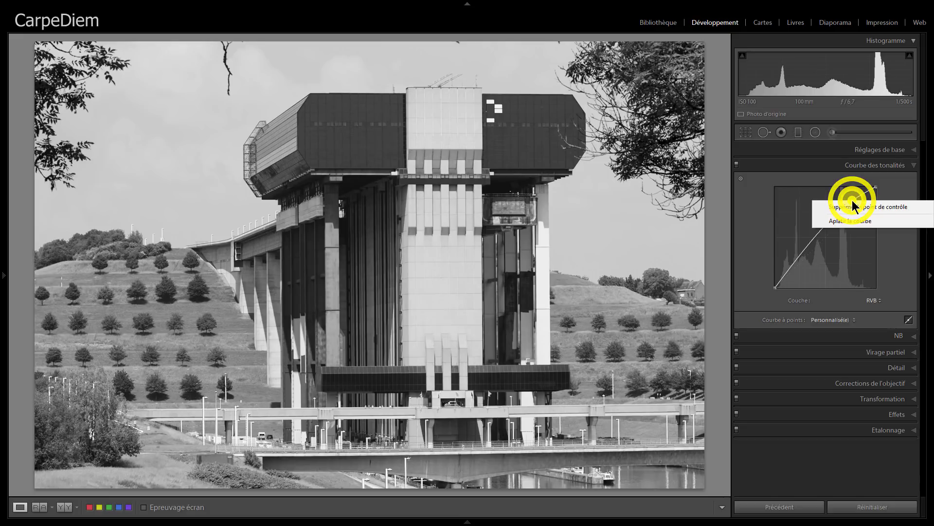
click(852, 221)
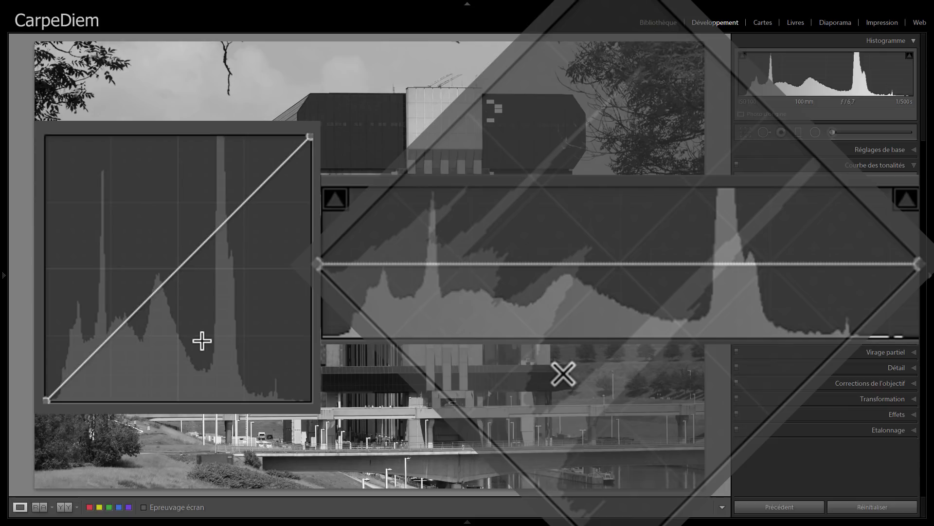
Shape the tone curve as an inverted S with raised shadows and lowered highlights, and flatten it again
click(120, 328)
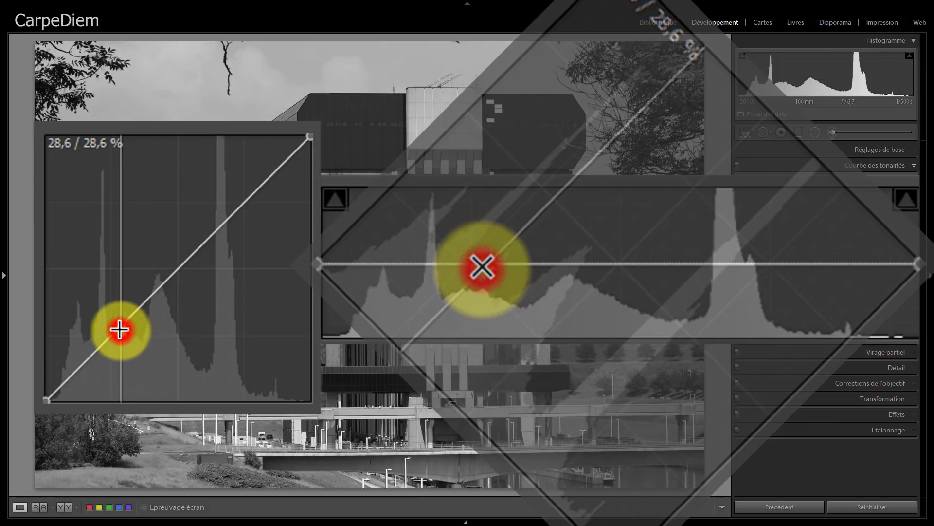
drag(120, 329, 110, 295)
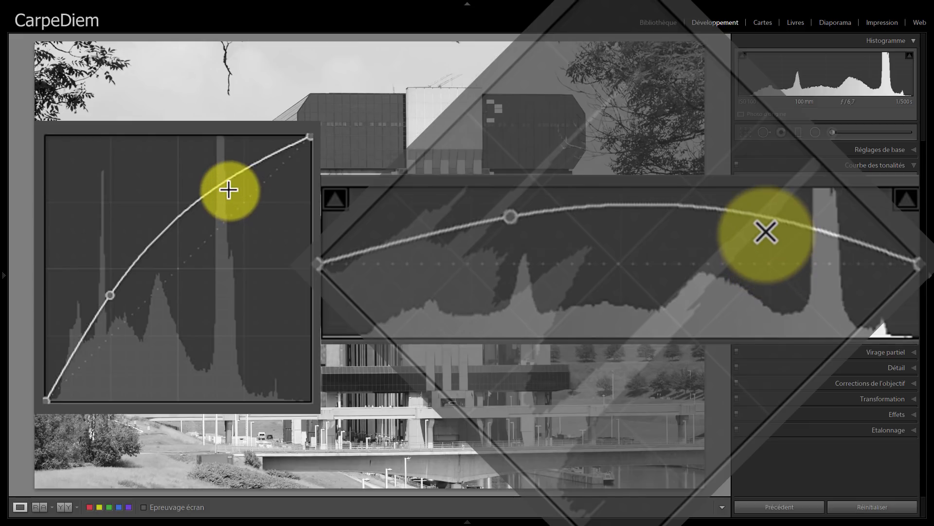
drag(229, 179, 234, 220)
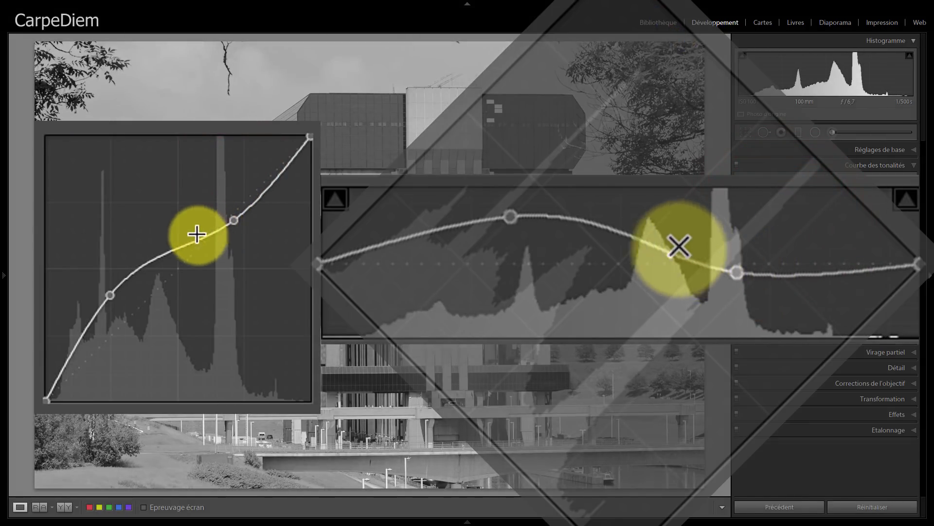
right_click(830, 227)
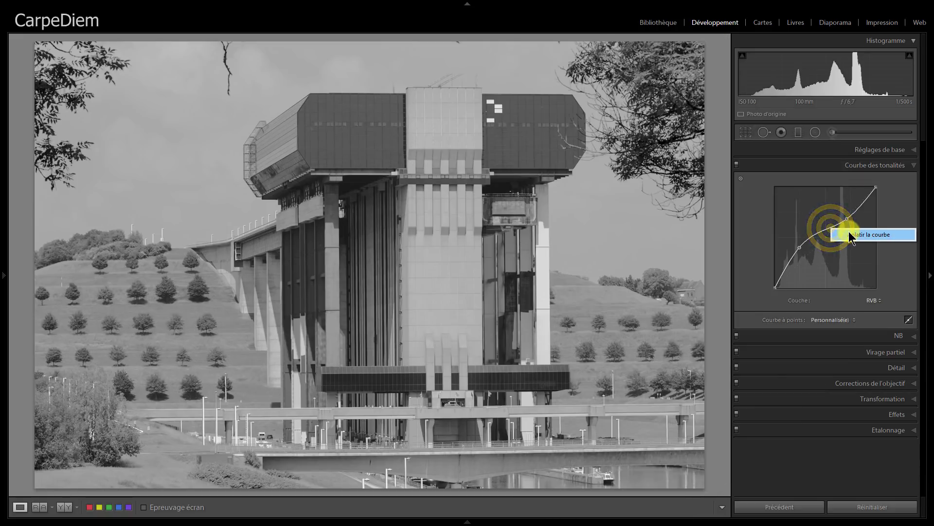
click(849, 236)
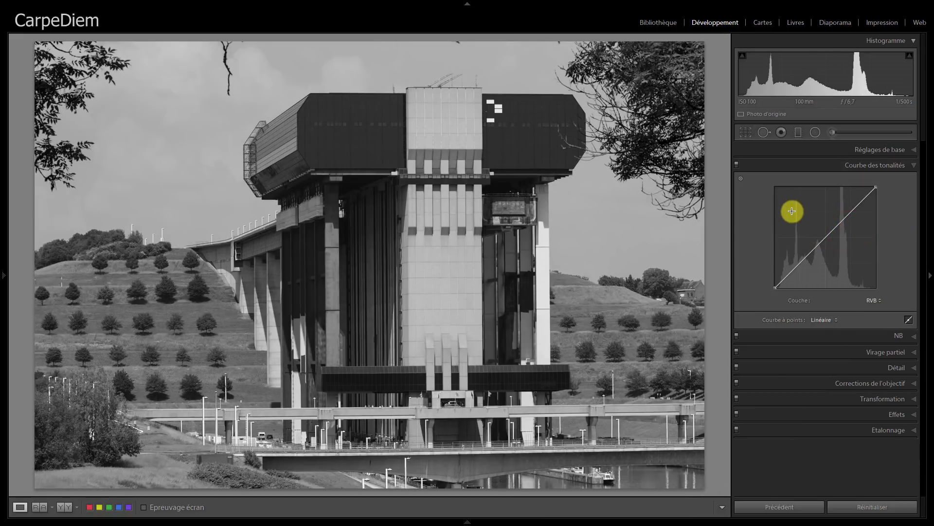
Adjust the point curve directly on the photo, darkening the dark upper block to 22,3 / 17,3 % and lightening the pale central tower
click(740, 179)
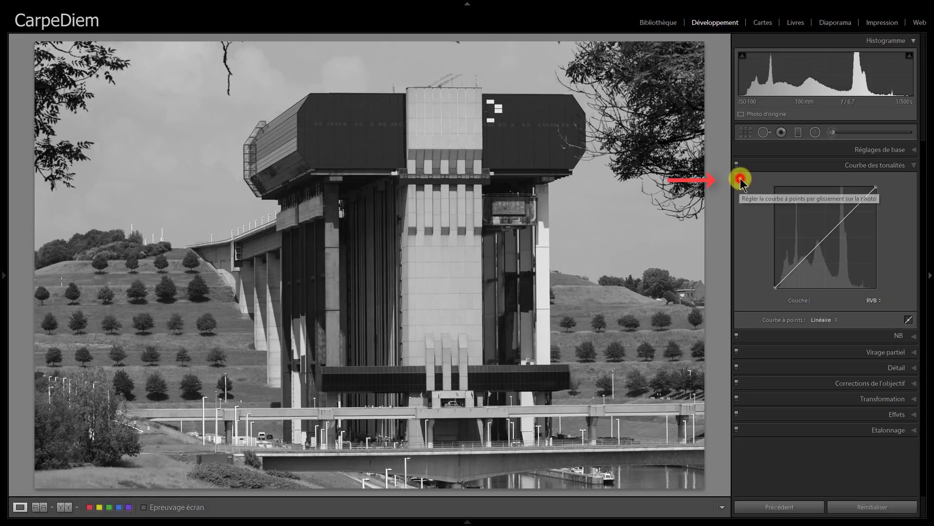
click(393, 144)
drag(393, 144, 391, 150)
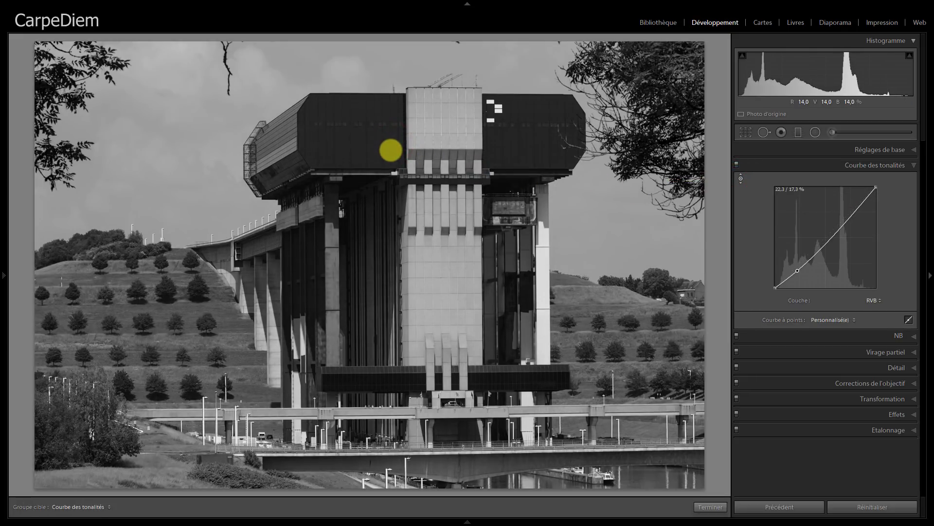
click(412, 128)
drag(412, 128, 414, 116)
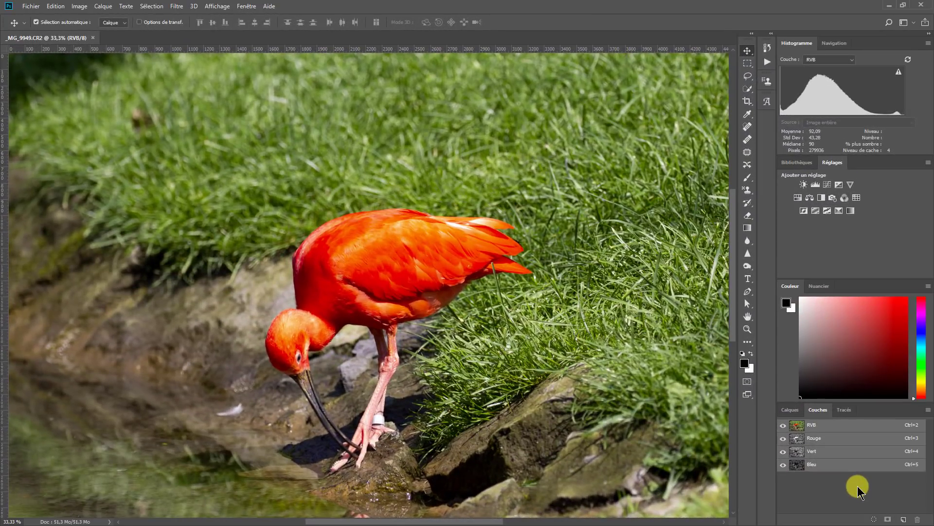
In Photoshop, view the ibis photo's Rouge, Vert and Bleu channels one by one
click(820, 440)
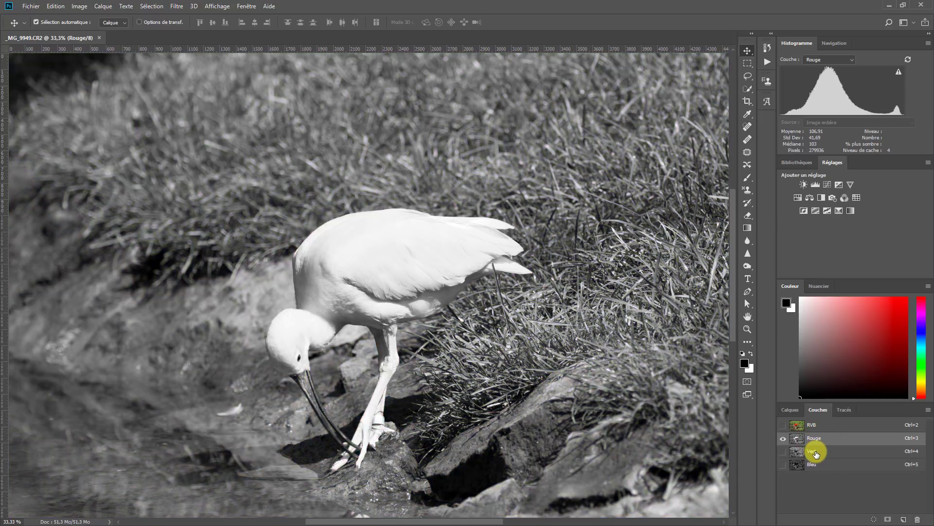
click(814, 451)
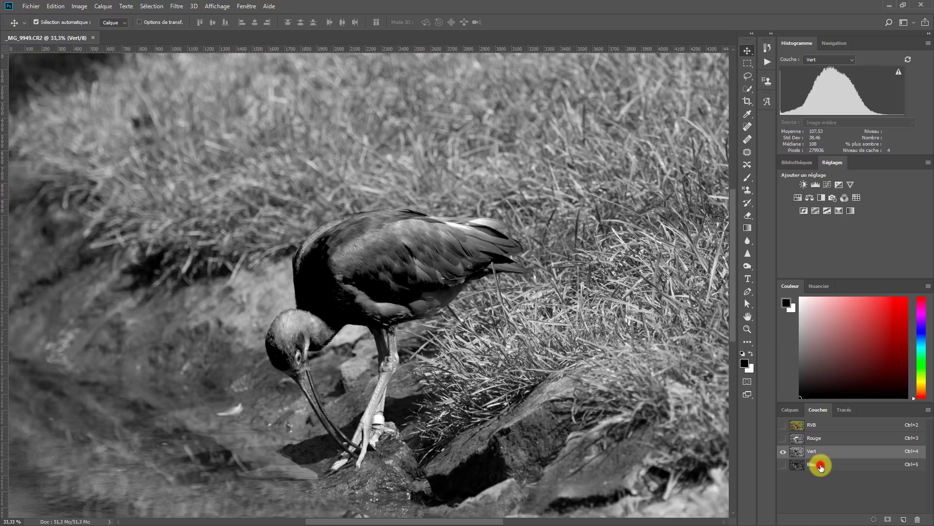
click(822, 466)
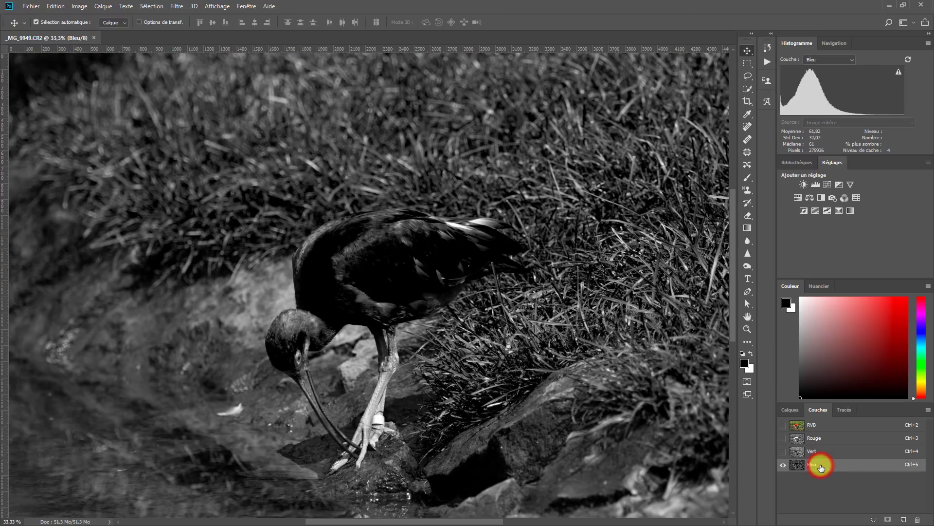
Compare the ibis photo's Rouge, Vert and Bleu channels once more and return to the RVB composite
click(818, 439)
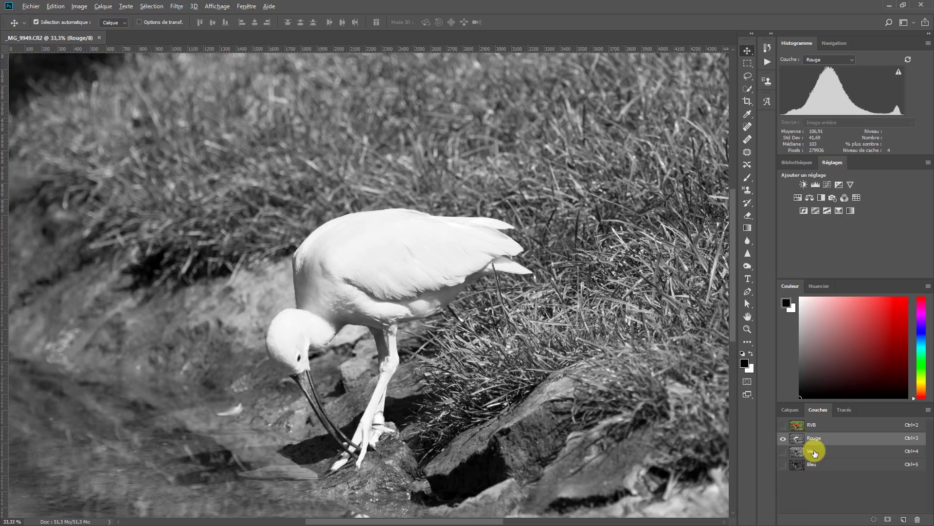
click(815, 451)
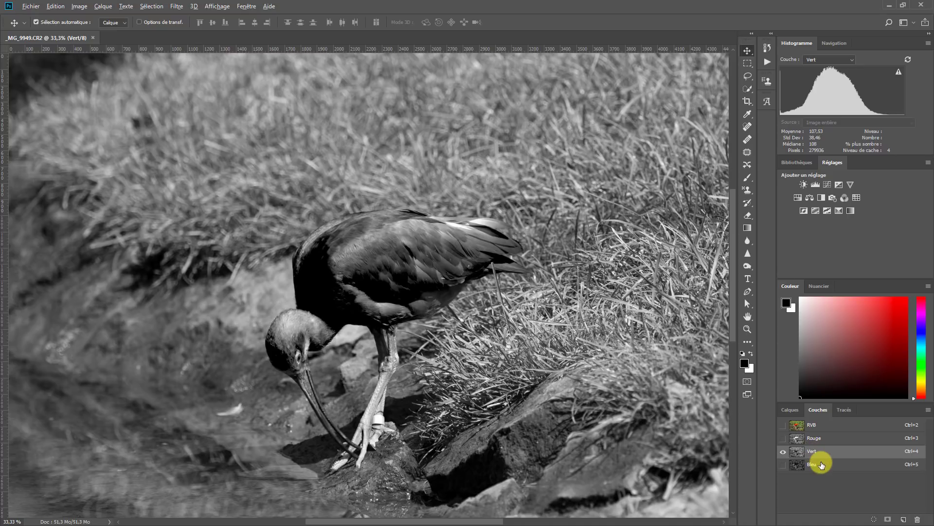
click(821, 464)
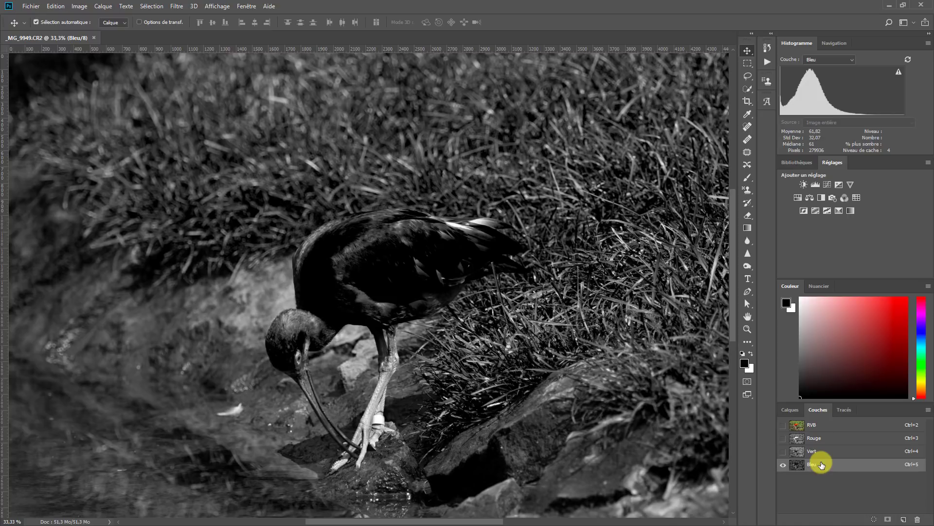
click(817, 428)
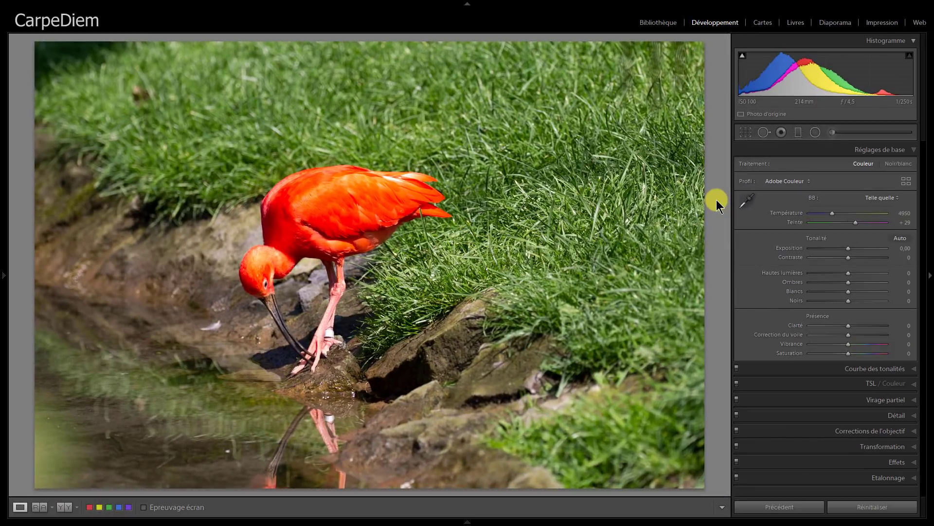
In Lightroom, browse the N&B profiles down to the colour filter variants for the ibis photo and close the profile browser
click(906, 181)
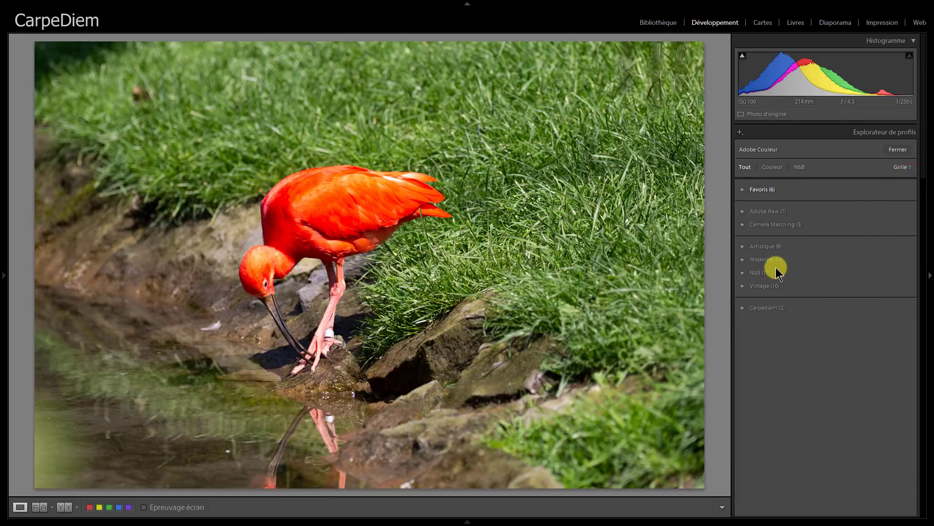
click(743, 272)
scroll(743, 273, down, 6)
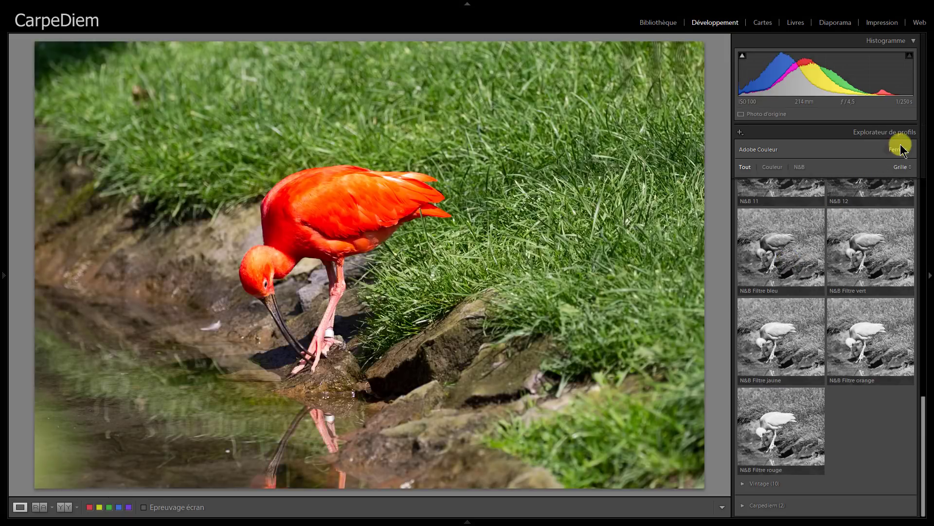
click(898, 149)
Convert the ibis photo to black and white and try Rouge at −83 and Orange at −7 in the mix, resetting each
click(899, 163)
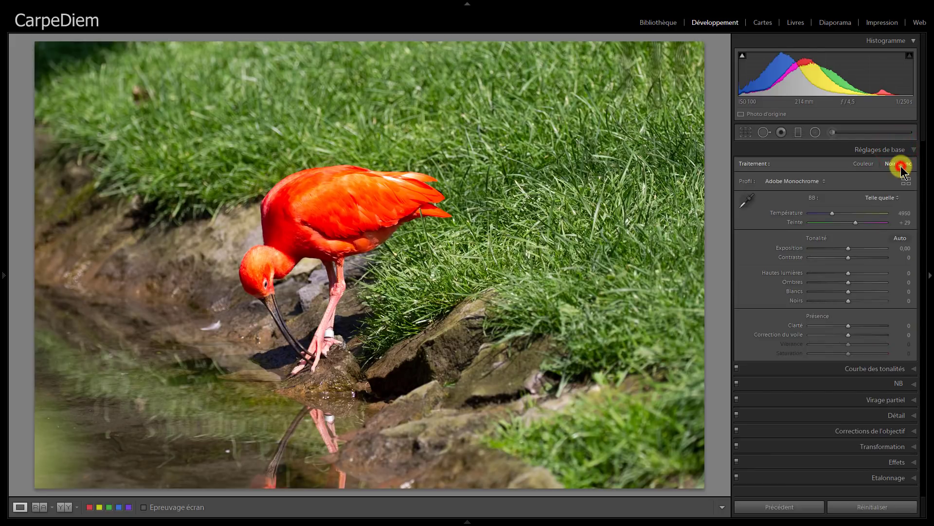
click(899, 383)
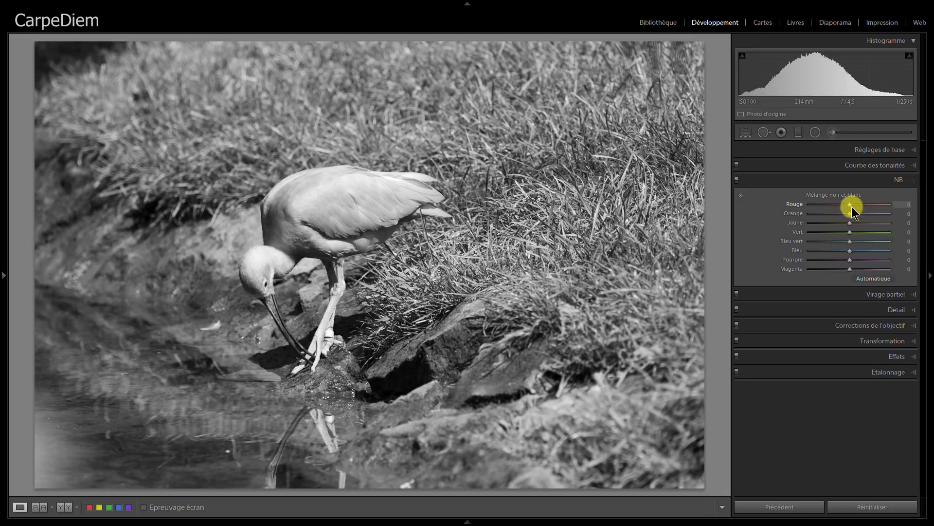
drag(849, 206, 816, 203)
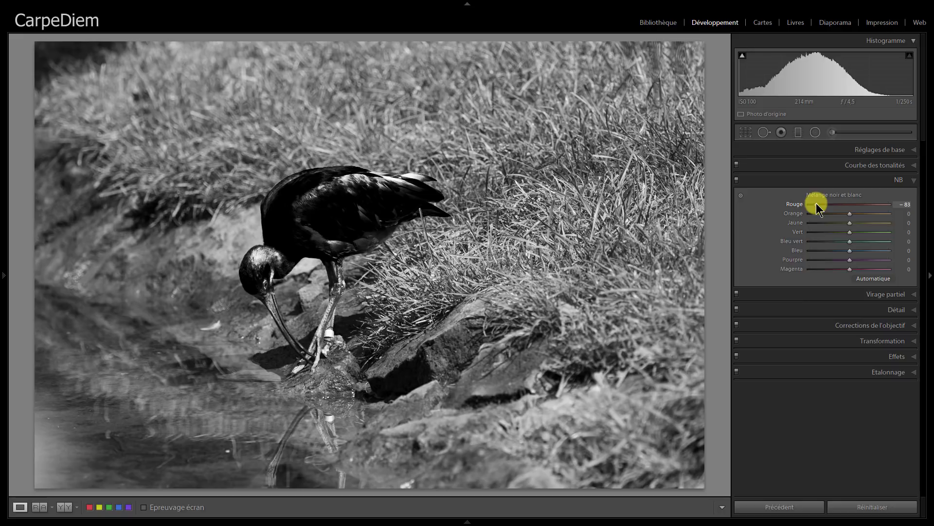
double_click(818, 203)
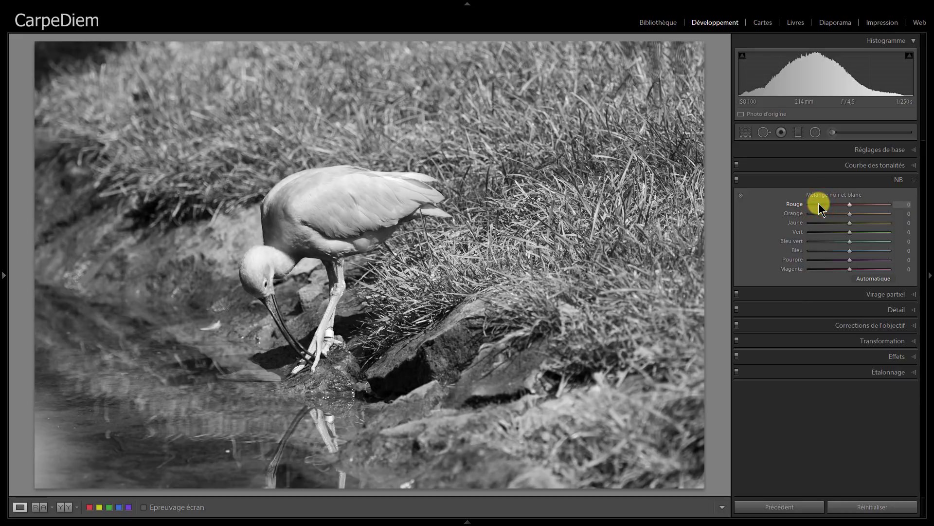
mouse_move(850, 215)
mouse_down()
mouse_move(872, 220)
mouse_move(825, 217)
mouse_move(847, 218)
mouse_up()
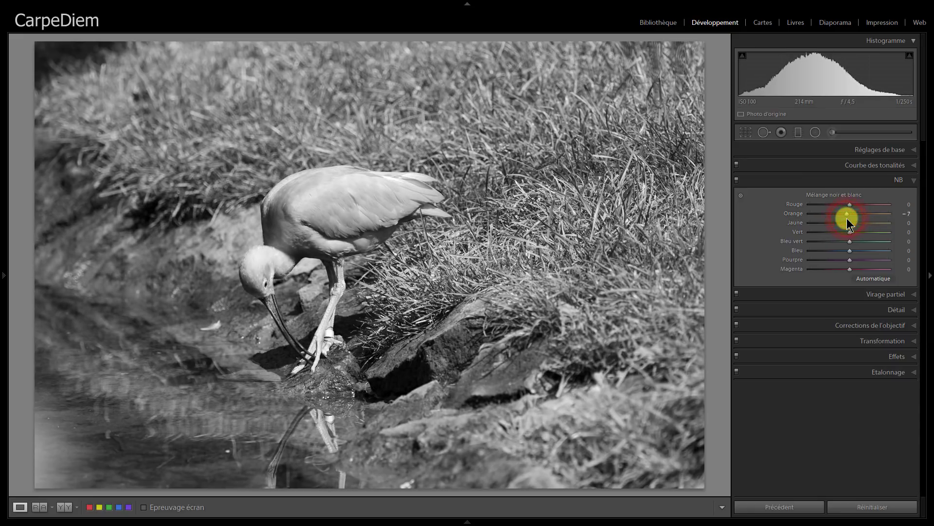
double_click(847, 214)
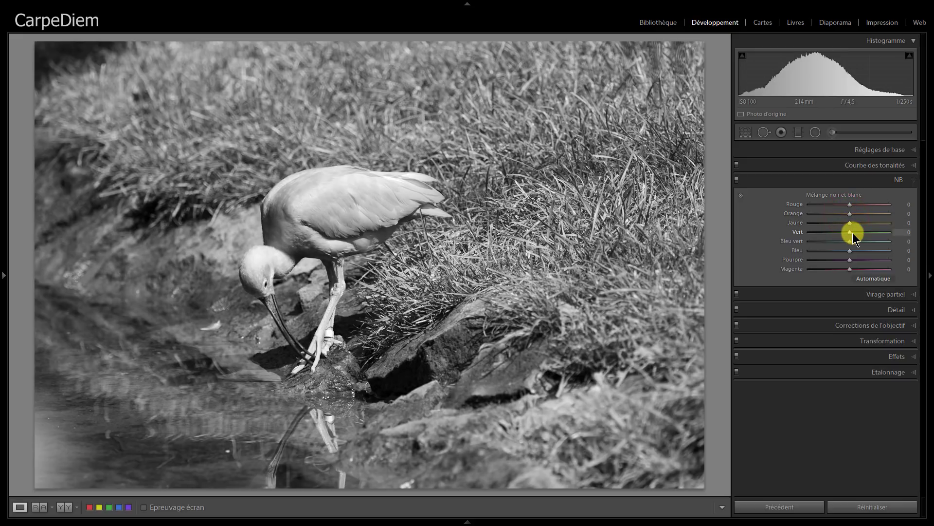
Set the black and white mix to Vert −36, Jaune +39, Orange −23 and Rouge +31
mouse_move(848, 233)
mouse_down()
mouse_move(881, 235)
mouse_move(832, 234)
mouse_move(842, 238)
mouse_up()
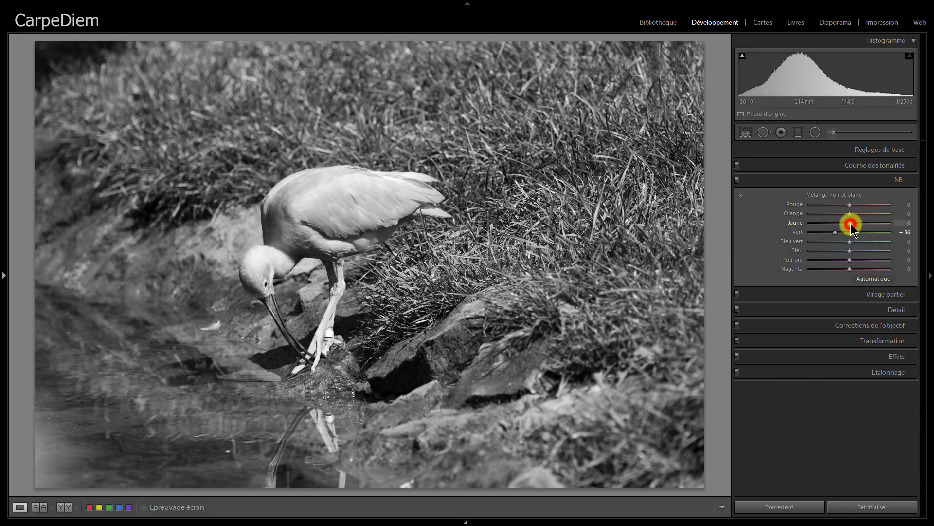
drag(851, 224, 831, 226)
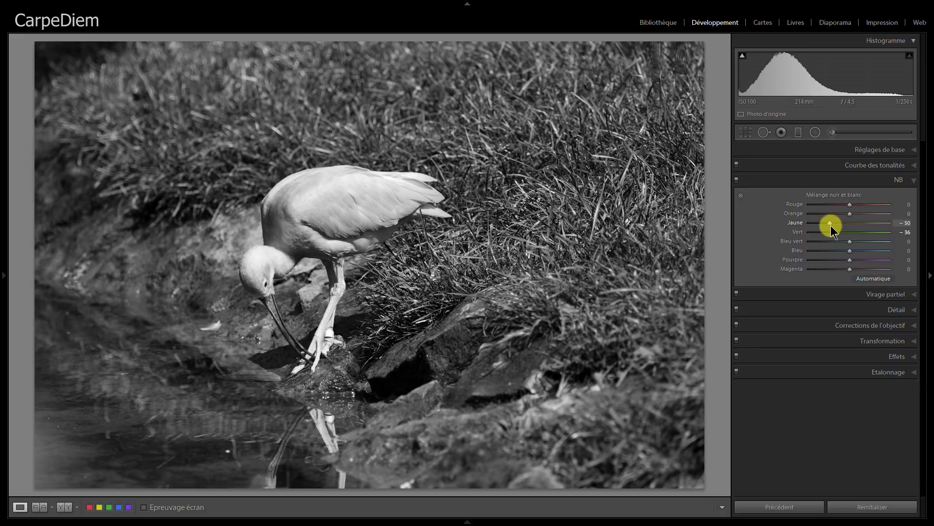
drag(831, 226, 866, 228)
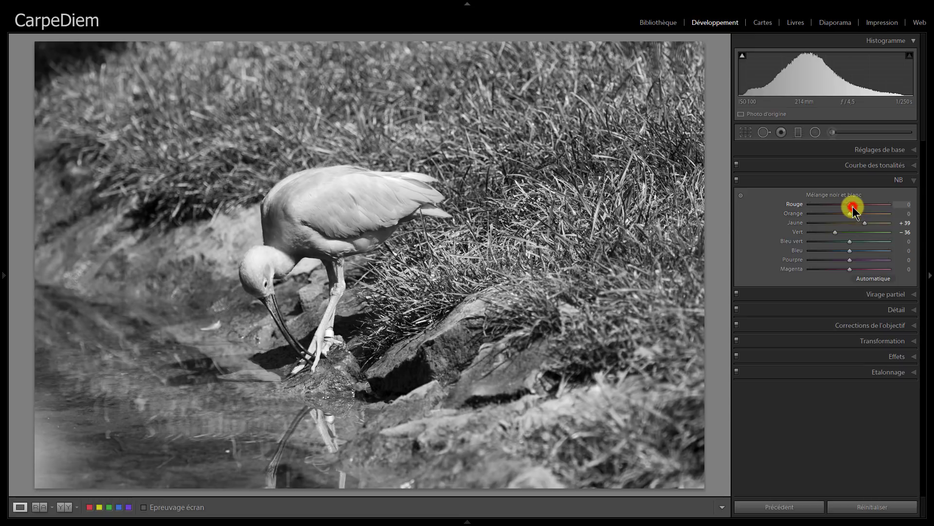
mouse_move(853, 206)
mouse_down()
mouse_move(863, 203)
mouse_move(854, 212)
mouse_up()
mouse_move(854, 213)
mouse_down()
mouse_move(842, 213)
mouse_move(863, 203)
mouse_up()
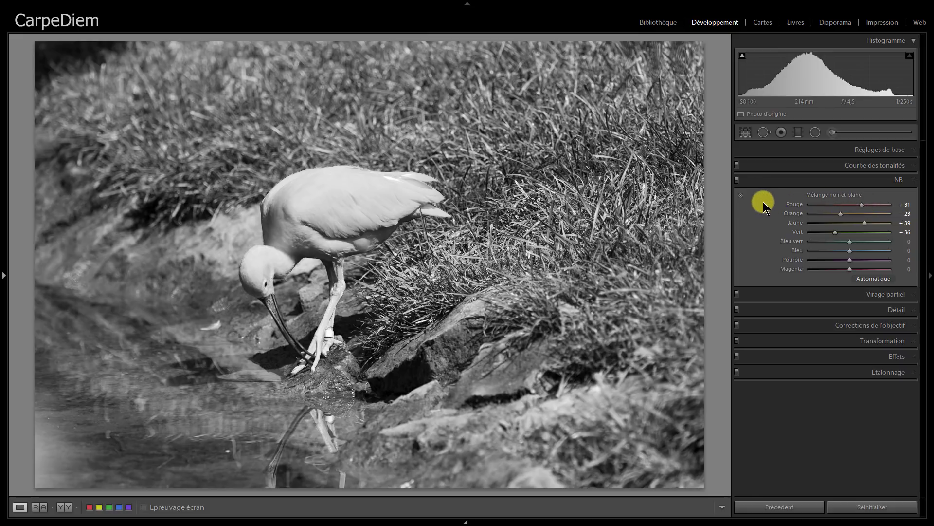
Lighten the grass with the targeted adjustment directly on the photo, bringing Jaune to +44 and Vert to −24
click(741, 196)
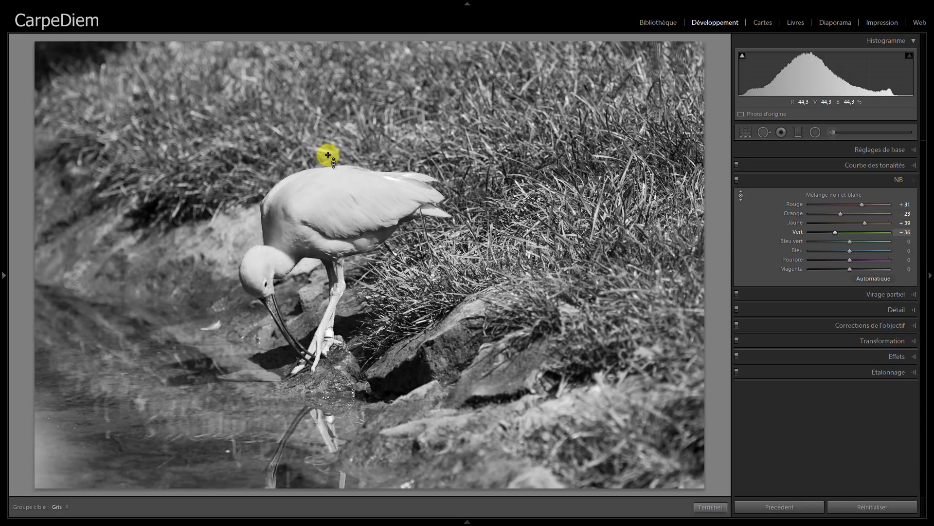
mouse_move(328, 155)
mouse_down()
mouse_move(334, 179)
mouse_move(343, 147)
mouse_up()
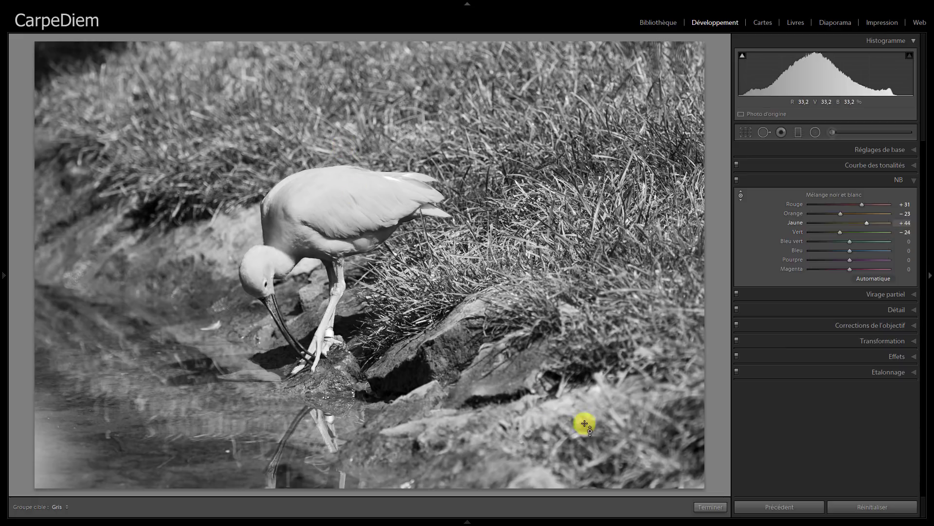
click(710, 507)
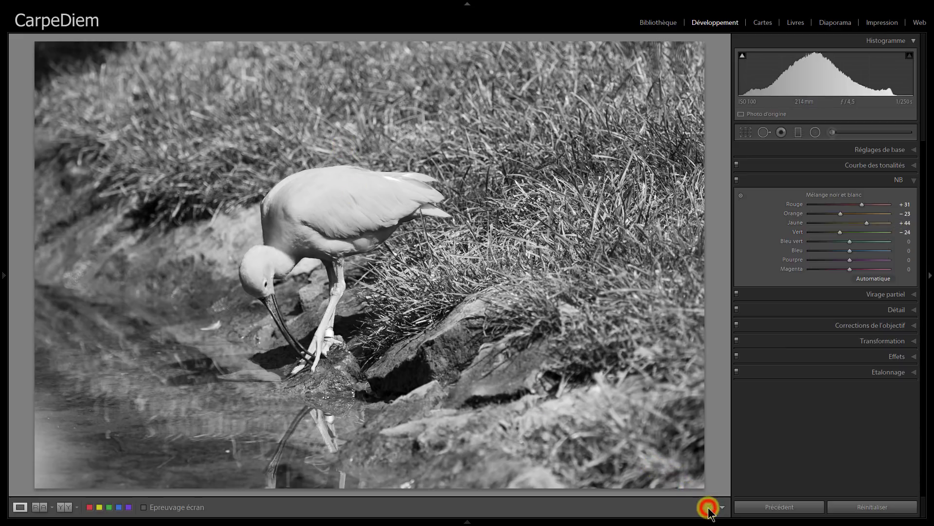
Reset all the ibis photo's settings and lower its overall Saturation to −100
click(860, 506)
click(885, 151)
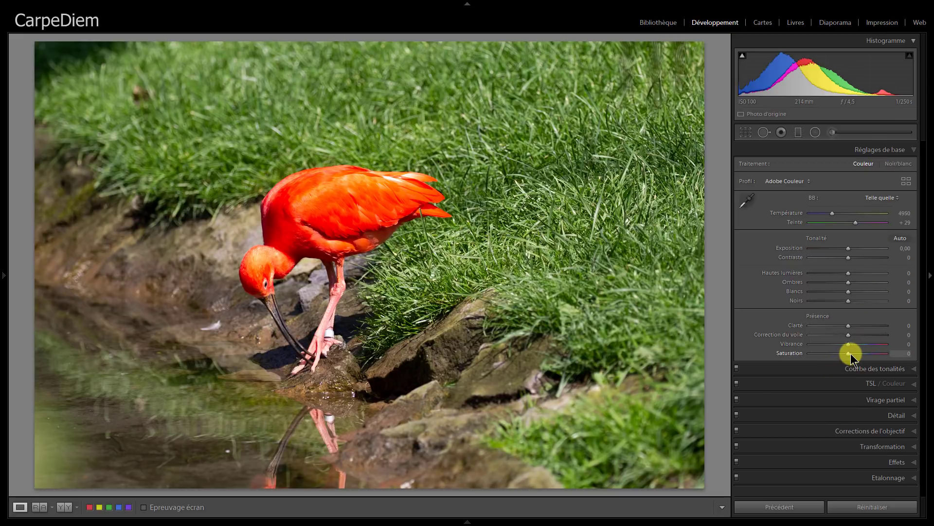
drag(848, 354, 801, 357)
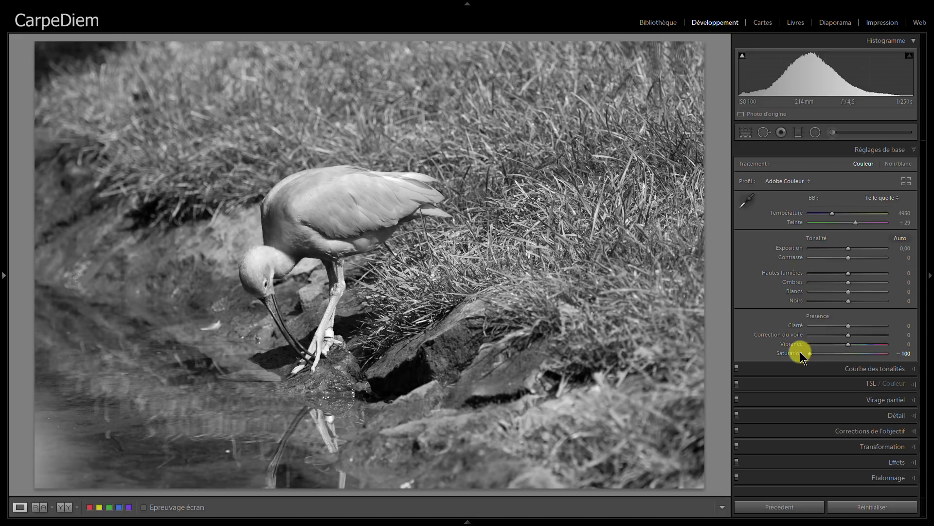
Examine the Rouge controls for Teinte, Saturation and Luminance in the TSL settings
click(869, 384)
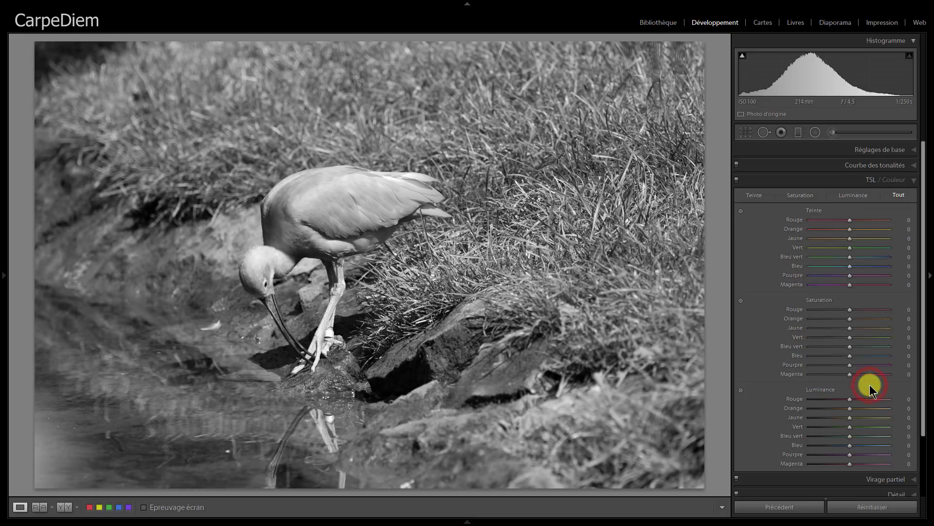
click(816, 220)
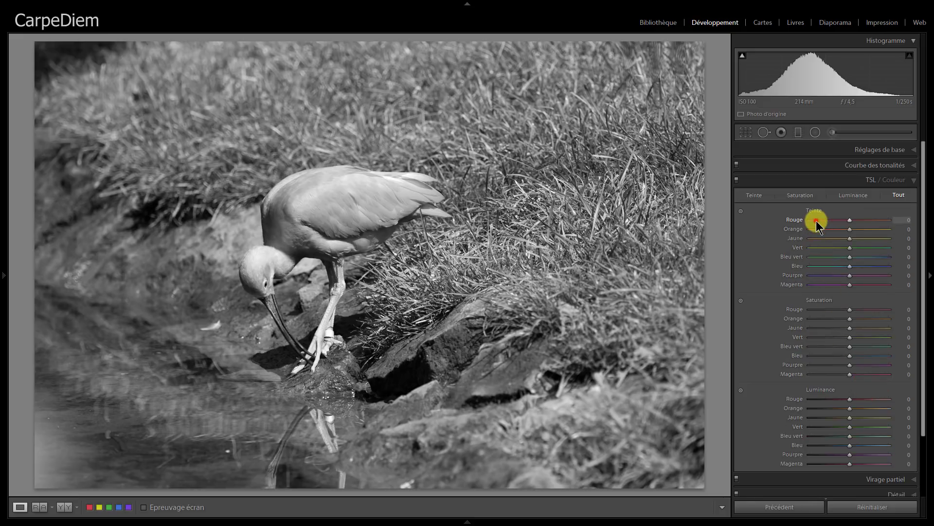
click(821, 309)
click(818, 399)
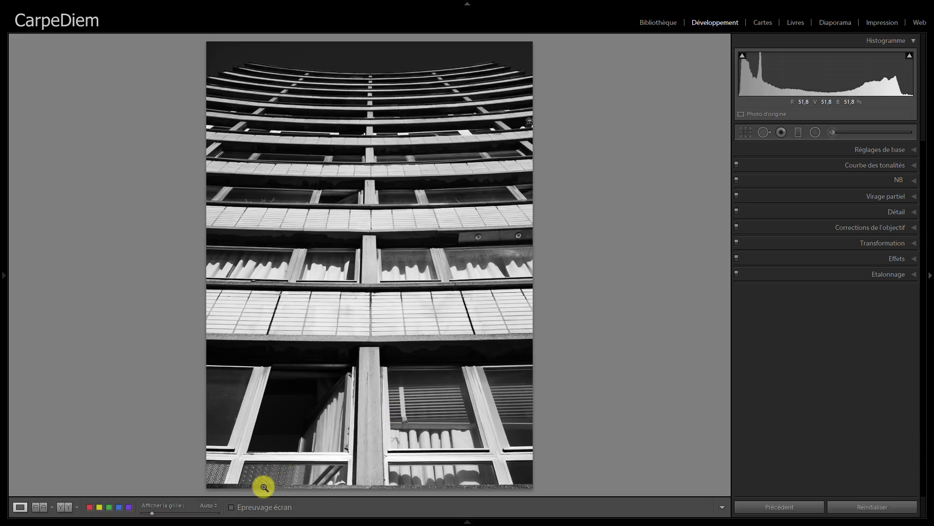
Set up the adjustment brush for the building's lower ledge with Taille 10, Contour progressif 0, Débit 100, no Masquage automatique and the mask overlay shown
drag(264, 487, 421, 382)
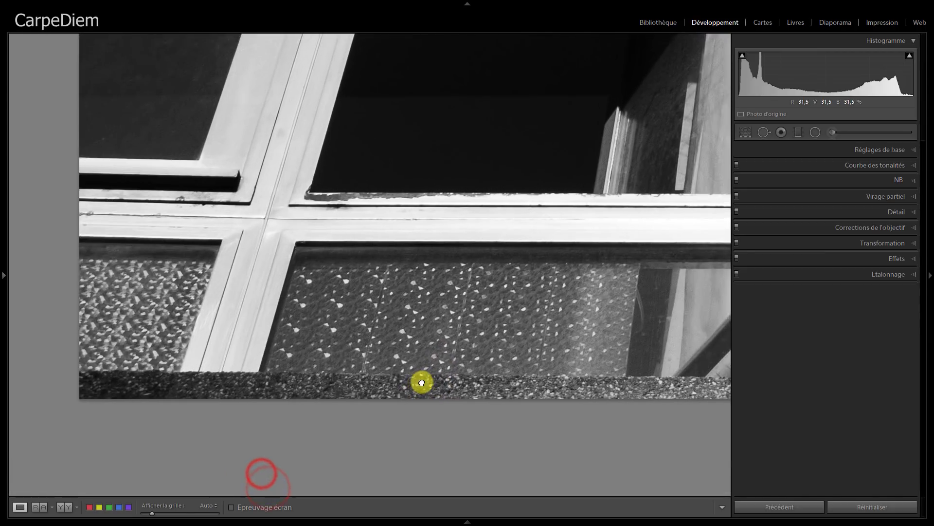
click(836, 133)
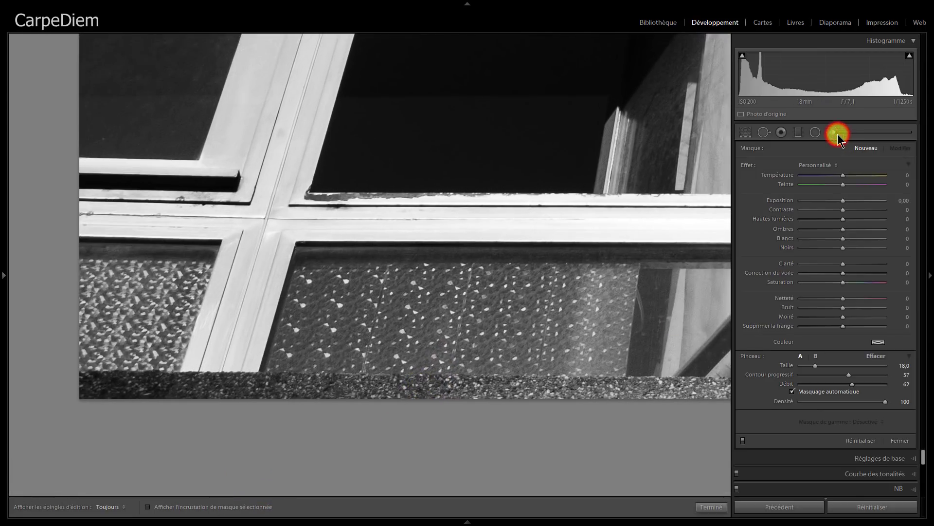
mouse_move(847, 375)
mouse_down()
mouse_move(799, 375)
mouse_move(885, 384)
mouse_up()
click(792, 392)
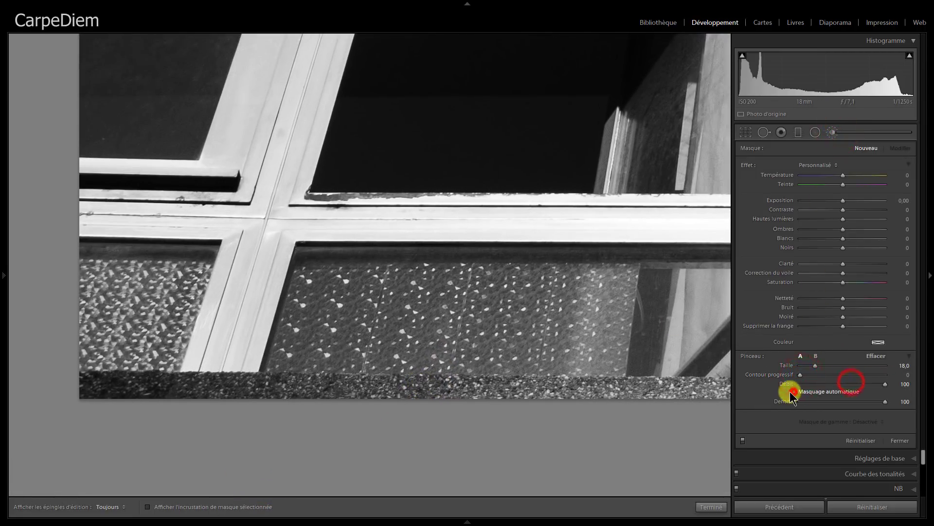
key(bracketleft)
key(o)
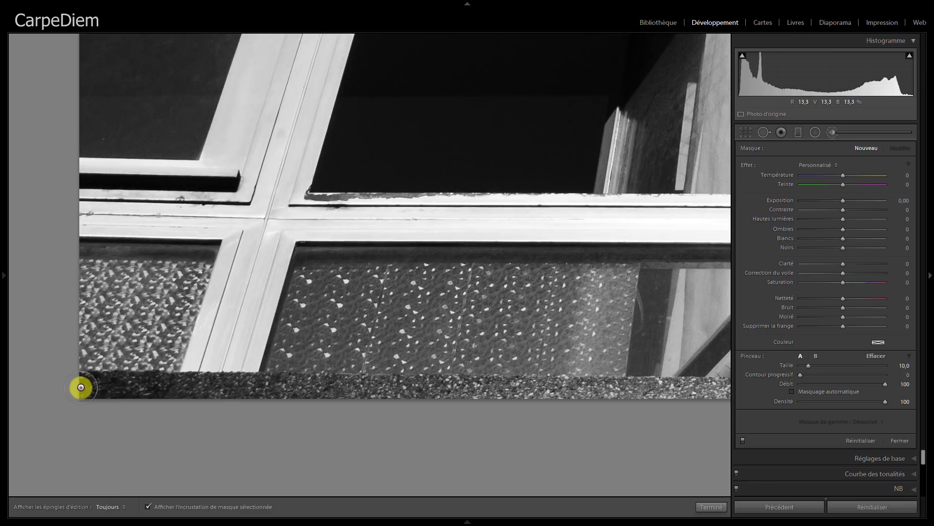
Mask the stone ledge with one straight brush stroke and test Exposition at 4,00 on it, resetting it to 0
click(81, 387)
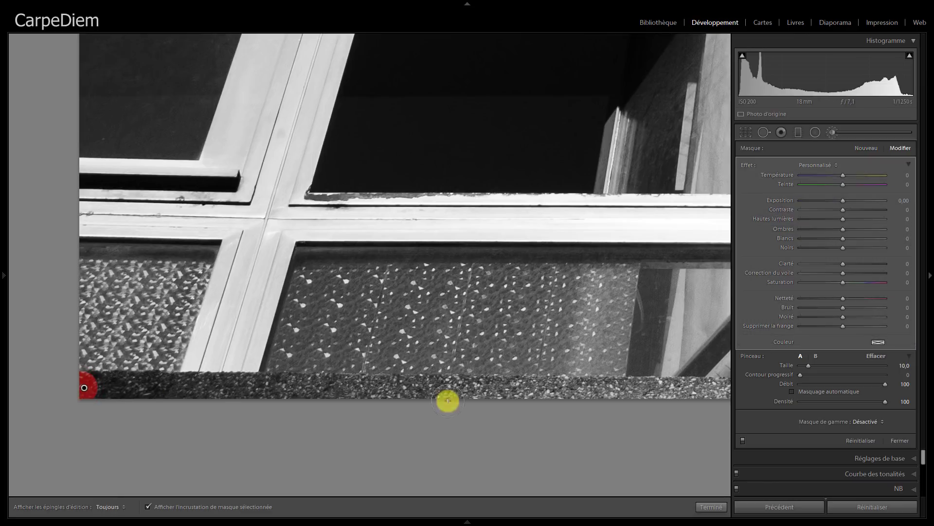
shift+click(685, 394)
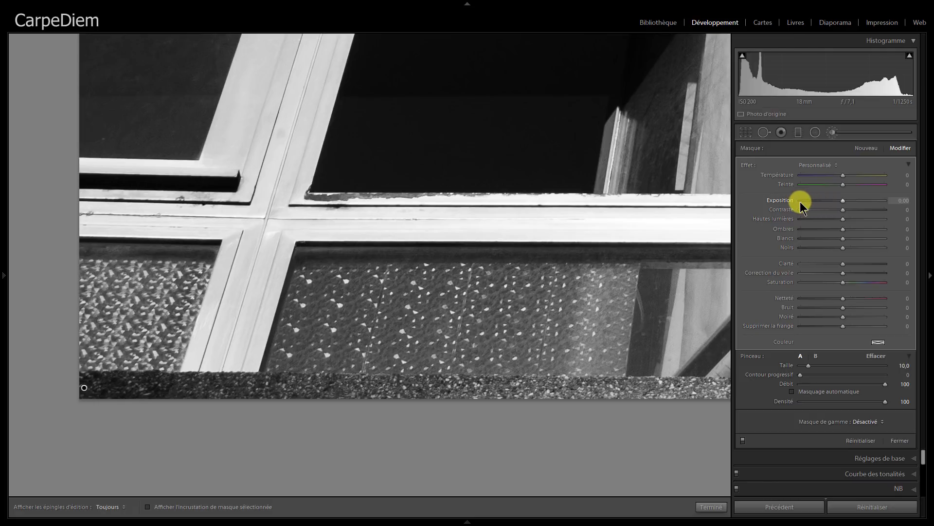
drag(801, 201, 886, 203)
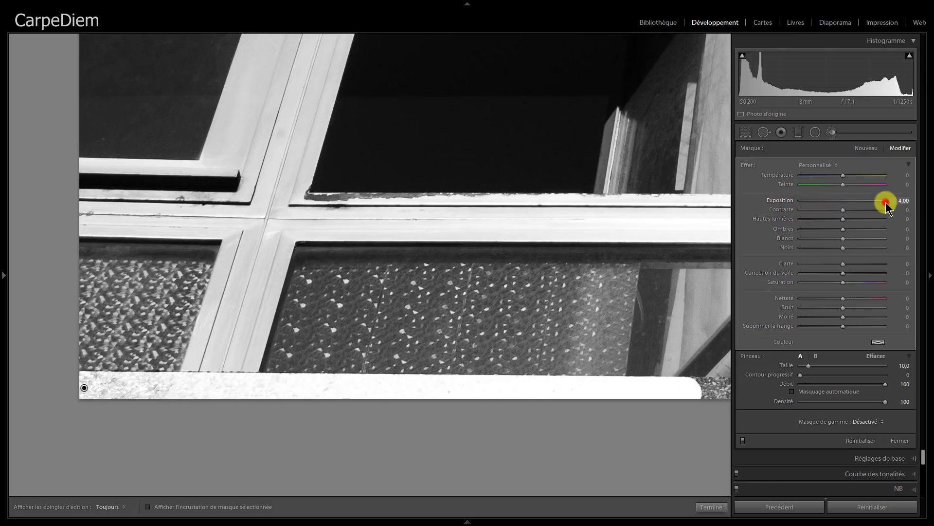
double_click(886, 202)
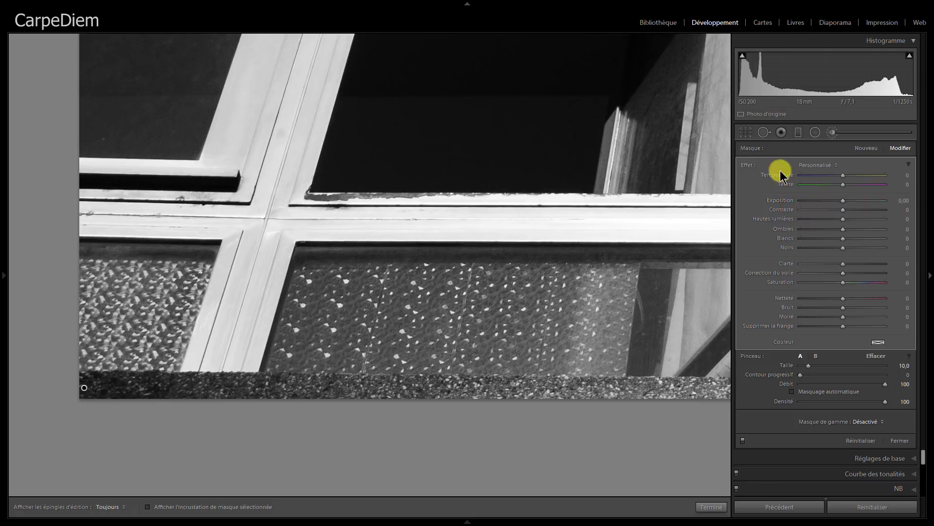
Lighten the stone ledge with Ombres 60, adding a second brush spot on it with Exposition 0,25
click(749, 167)
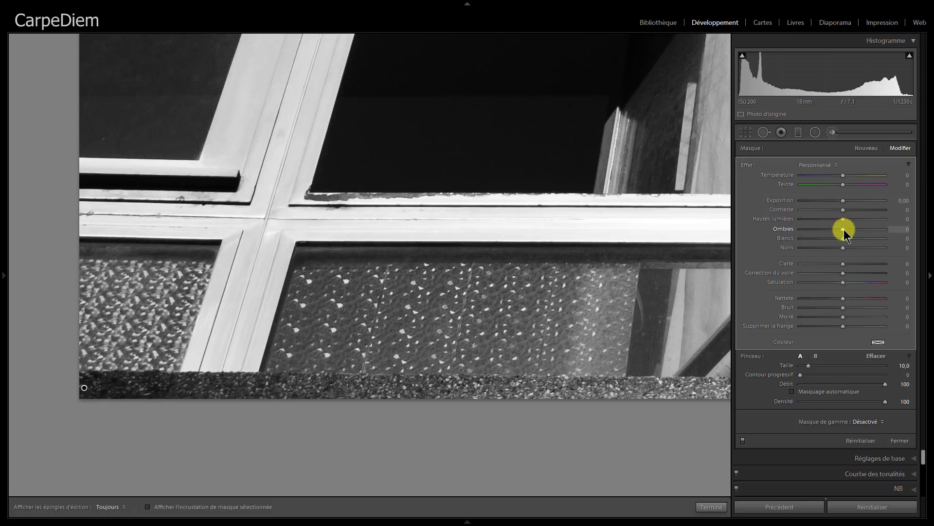
drag(842, 229, 872, 230)
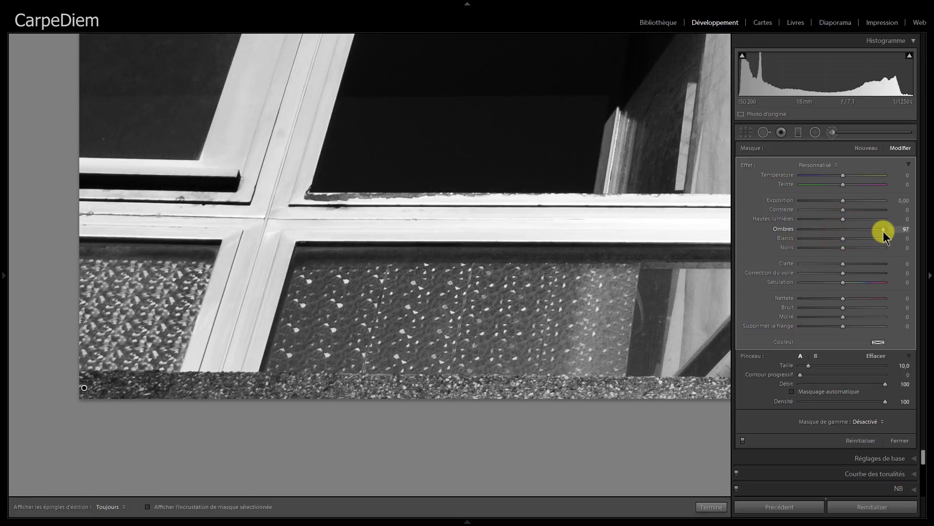
double_click(833, 133)
click(305, 390)
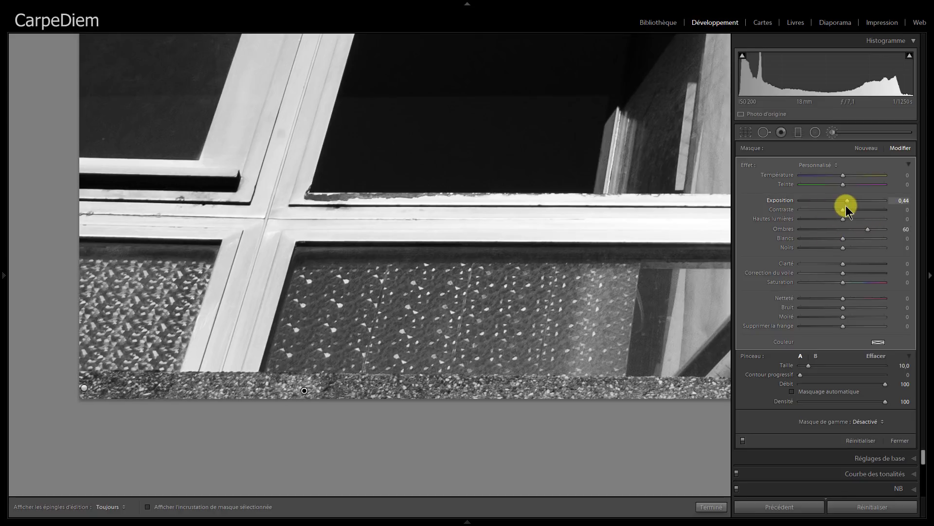
drag(785, 374, 862, 386)
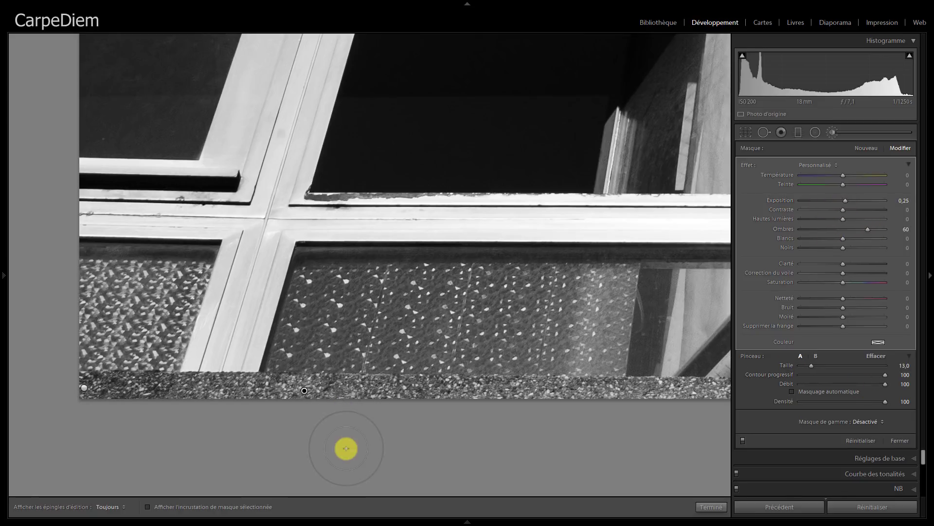
Leave the adjustment brush and compare the ledge before and after the edit in a side-by-side close-up, returning to the single view
key(k)
key(z)
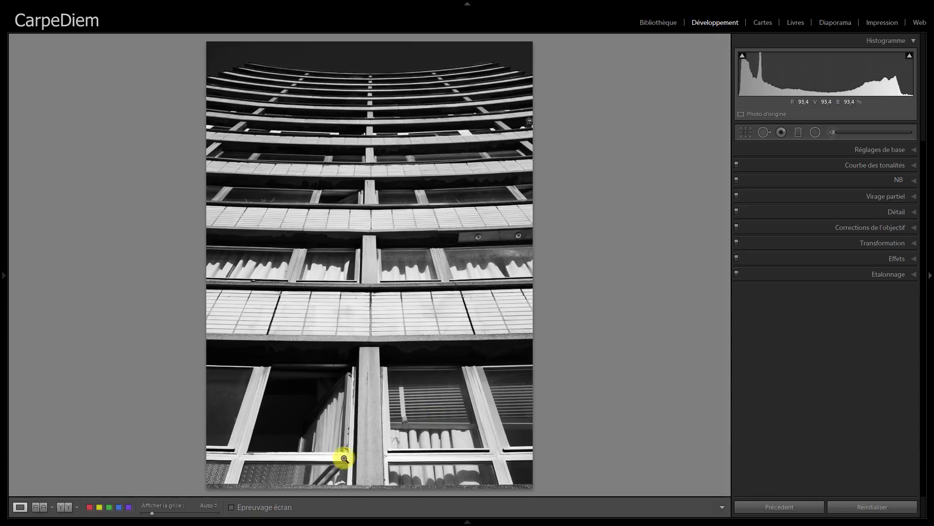
click(68, 508)
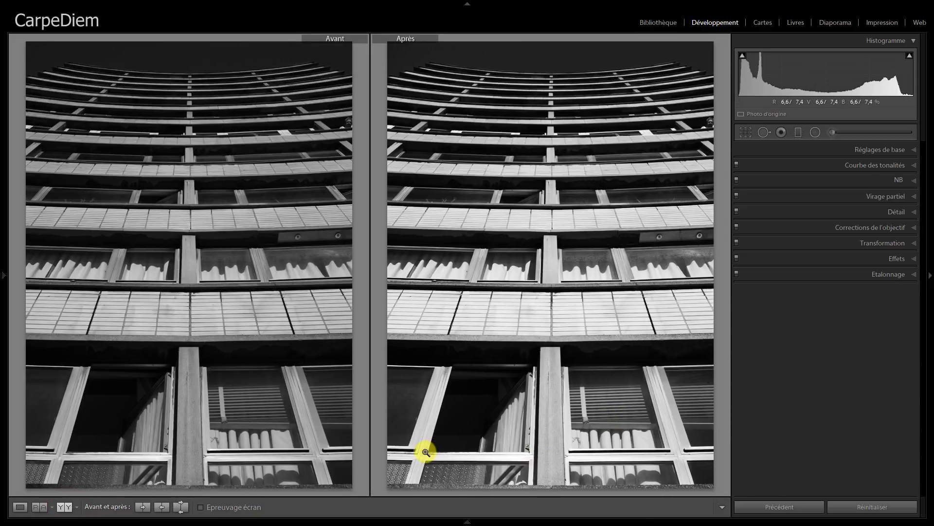
drag(404, 467, 401, 303)
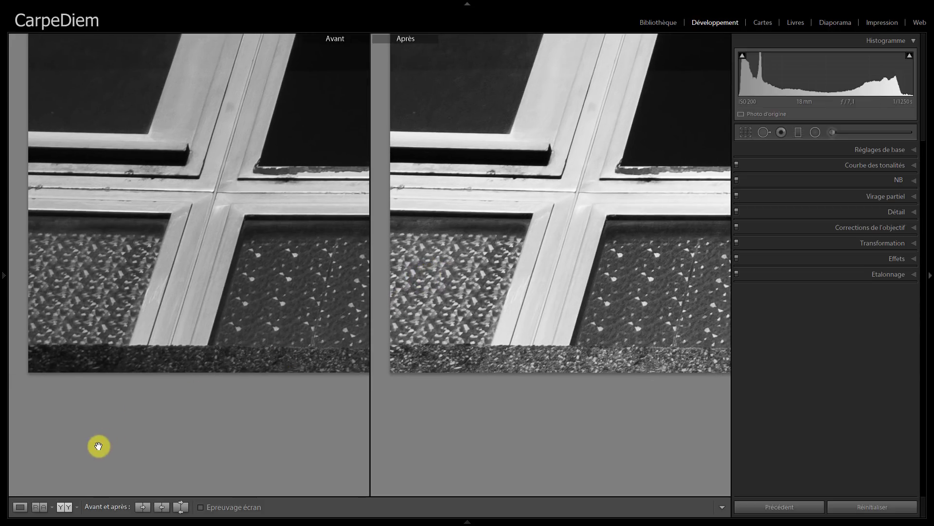
click(65, 507)
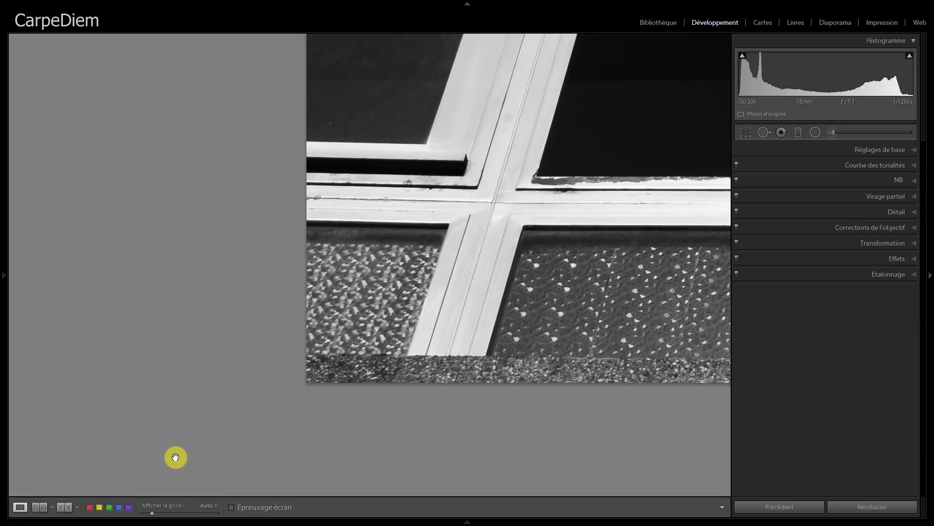
click(132, 485)
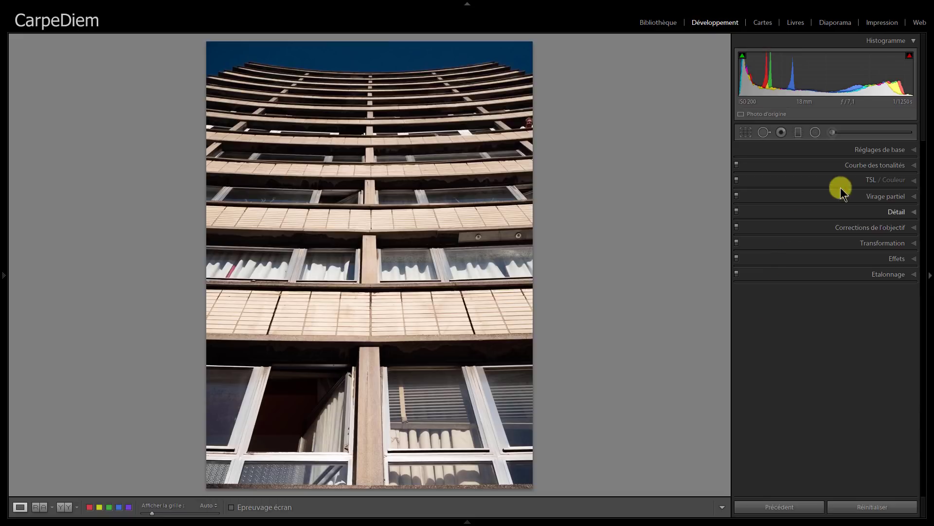
Set the TSL Saturation of all eight colours to −100 on the colour building photo and lower the Bleu Luminance to −4
click(871, 180)
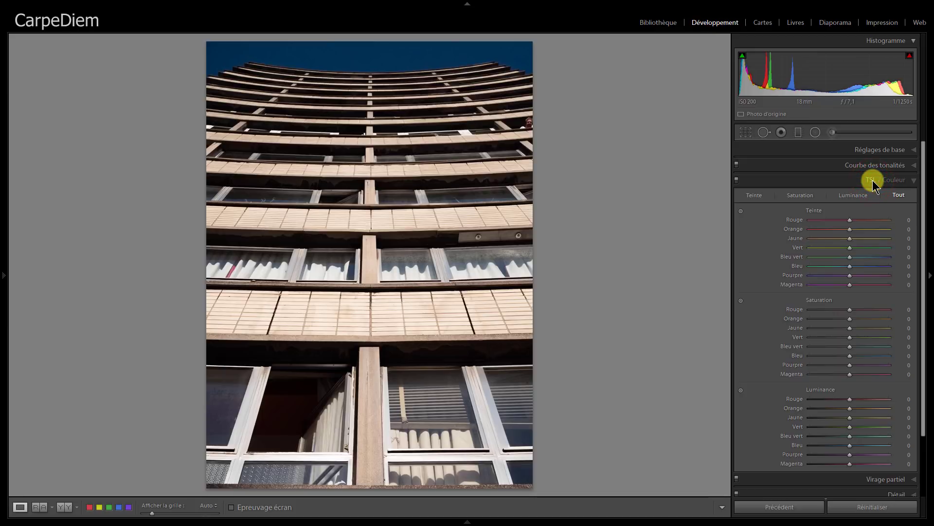
click(808, 310)
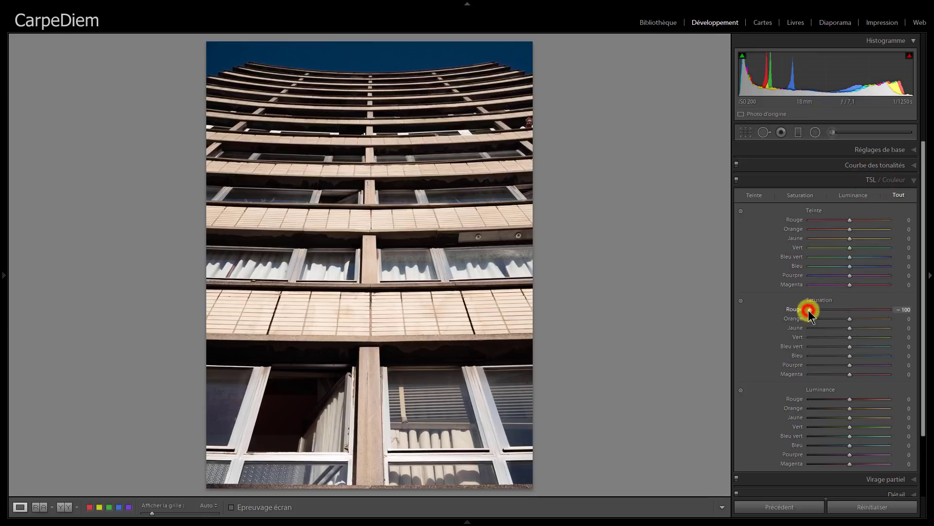
click(808, 319)
click(808, 328)
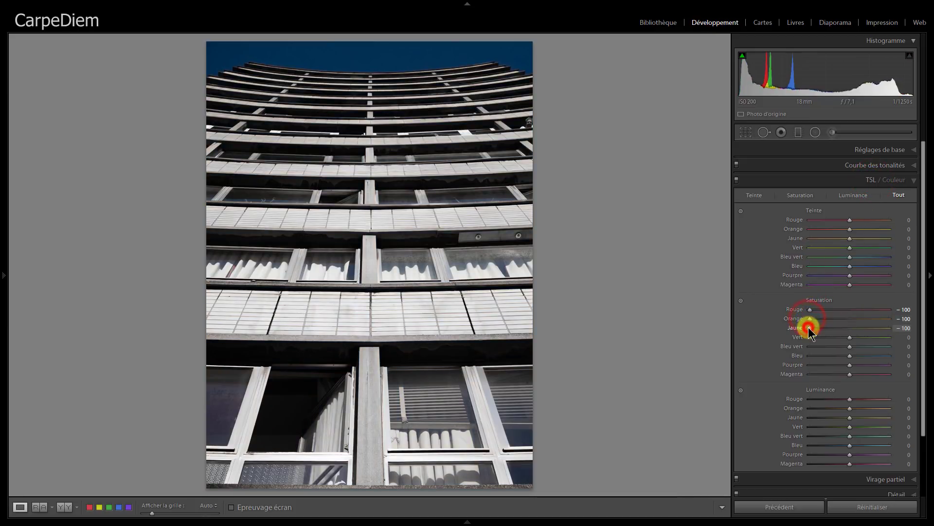
click(808, 338)
click(808, 346)
click(809, 356)
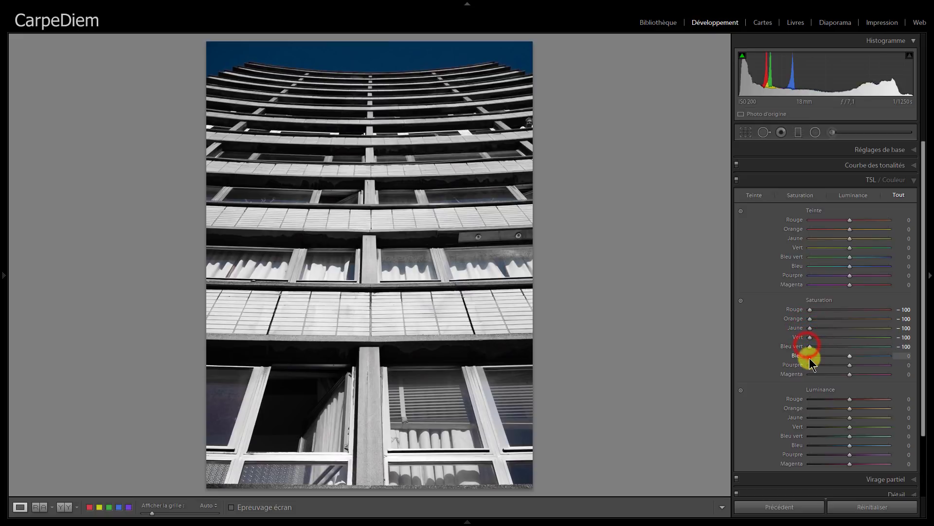
click(810, 365)
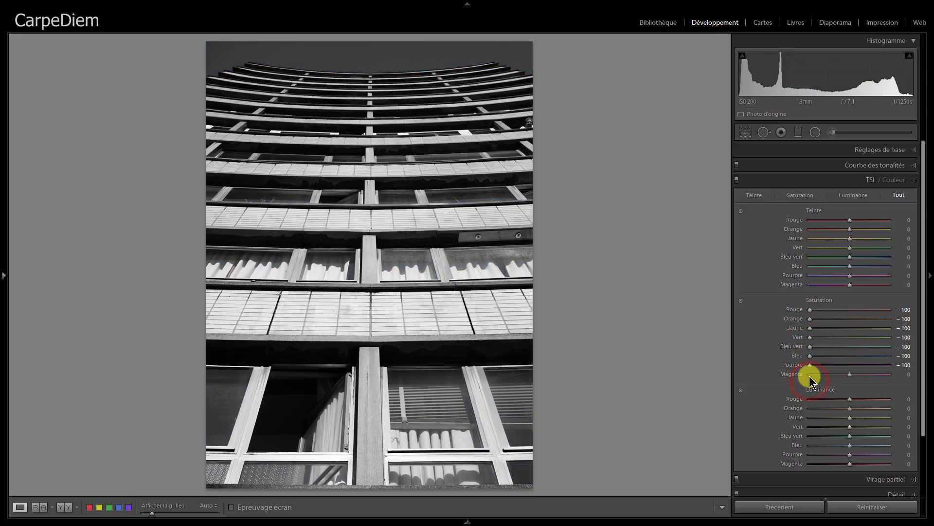
click(810, 374)
mouse_move(849, 446)
mouse_down()
mouse_move(914, 445)
mouse_move(822, 446)
mouse_move(871, 446)
mouse_move(848, 446)
mouse_up()
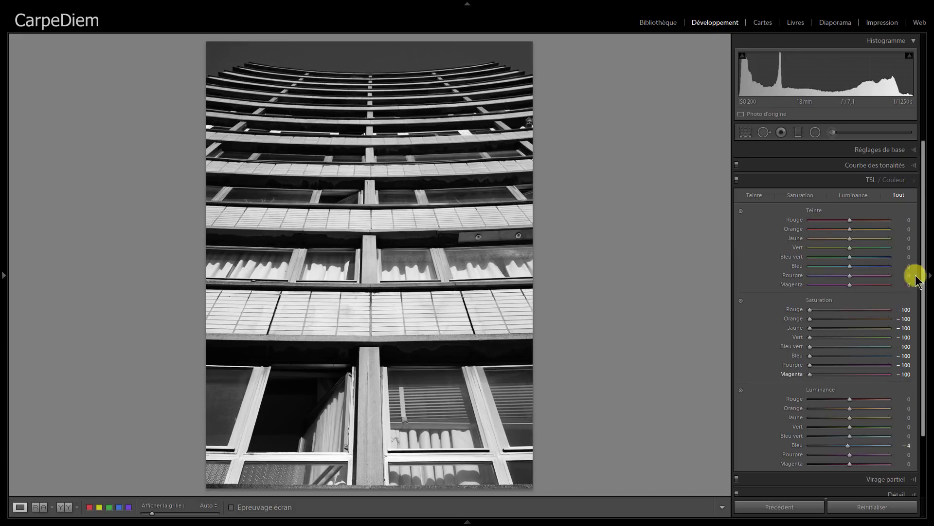
Set the basic adjustments to Vibrance +15, Saturation −12, Température 7414 and Teinte −150
click(914, 149)
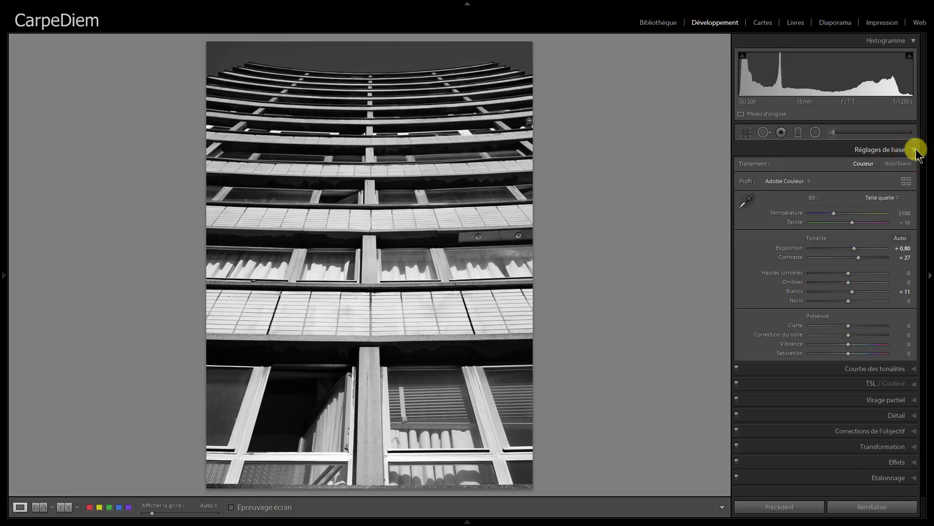
mouse_move(849, 345)
mouse_down()
mouse_move(906, 344)
mouse_move(816, 350)
mouse_move(890, 347)
mouse_move(853, 349)
mouse_move(890, 355)
mouse_move(824, 355)
mouse_move(842, 355)
mouse_up()
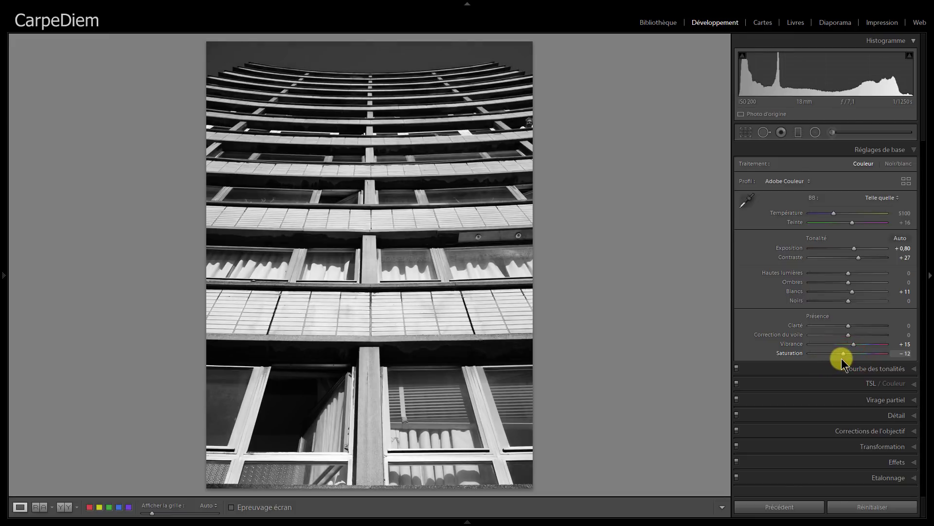
drag(834, 213, 796, 249)
click(854, 225)
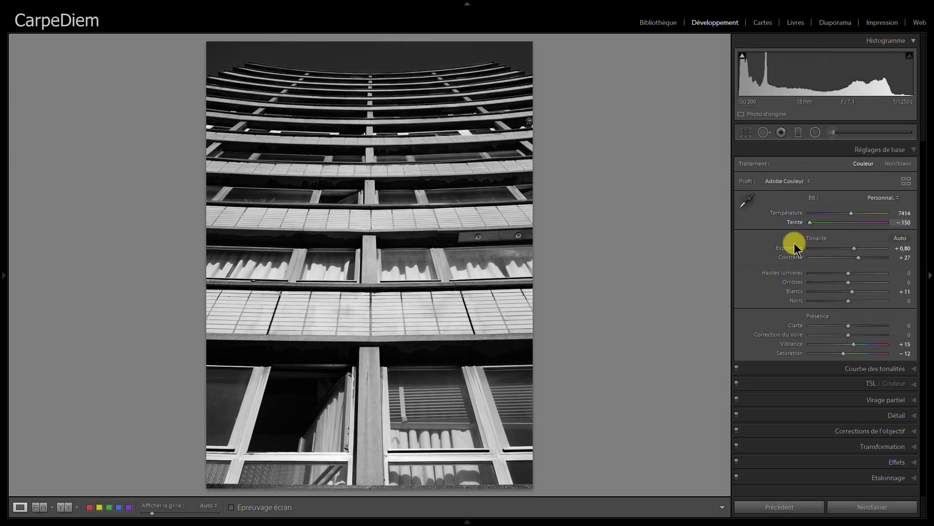
Try adjusting the Bleu primaire Saturation in the calibration settings and set the grain Valeur to 51
click(915, 478)
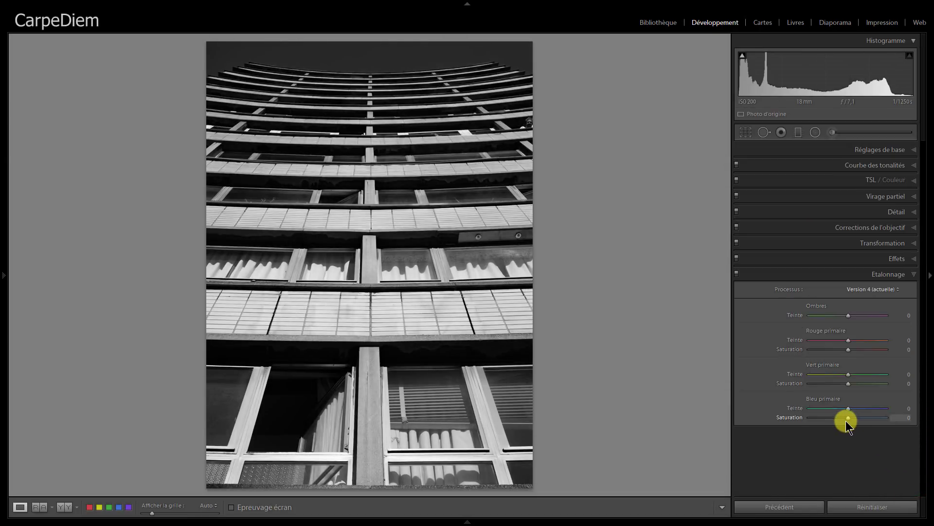
mouse_move(846, 421)
mouse_down()
mouse_move(914, 424)
mouse_move(799, 425)
mouse_move(851, 427)
mouse_up()
click(914, 258)
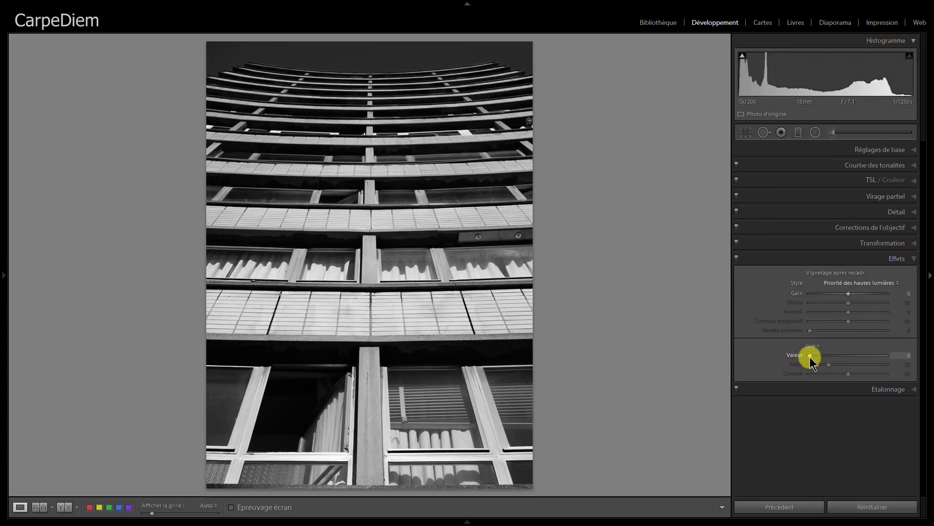
drag(810, 356, 849, 363)
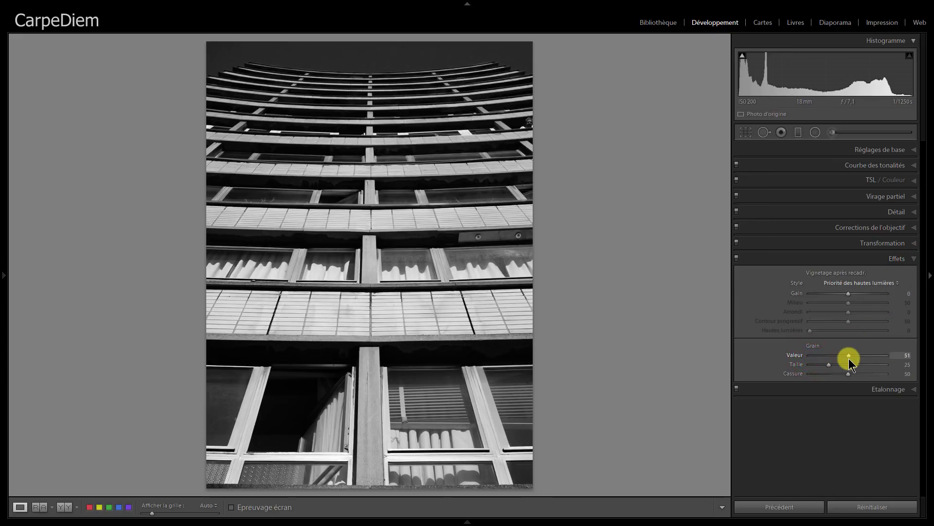
Open the Virage partiel settings for the building photo
click(916, 196)
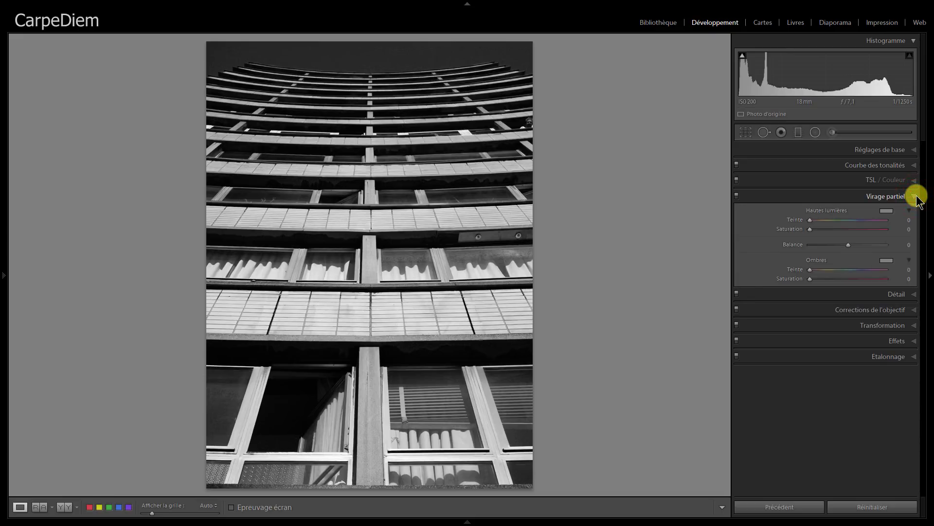